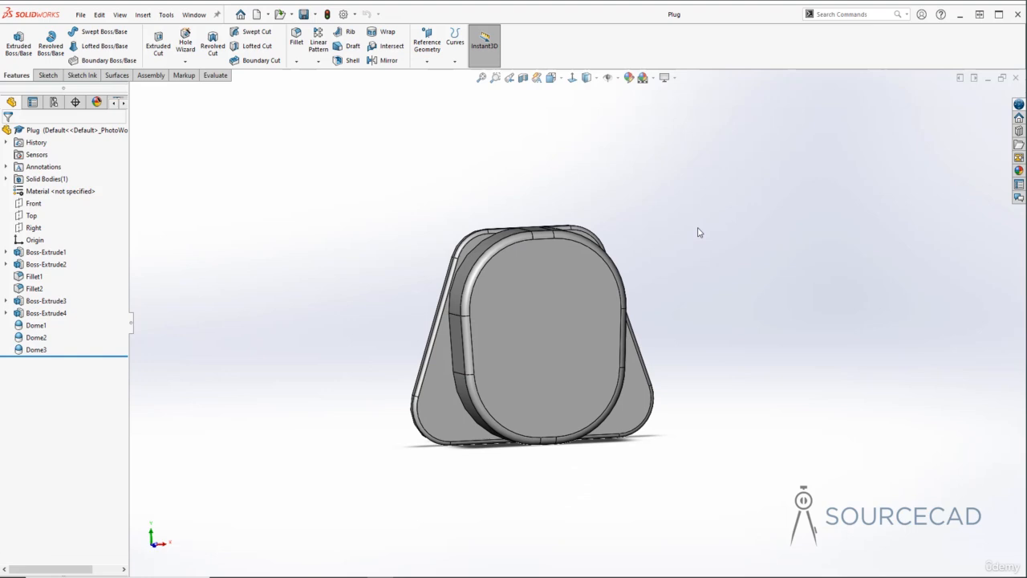
- Check which features form the base plate and raised body, then open Boss-Extrude1's profile sketch for editing
click(48, 254)
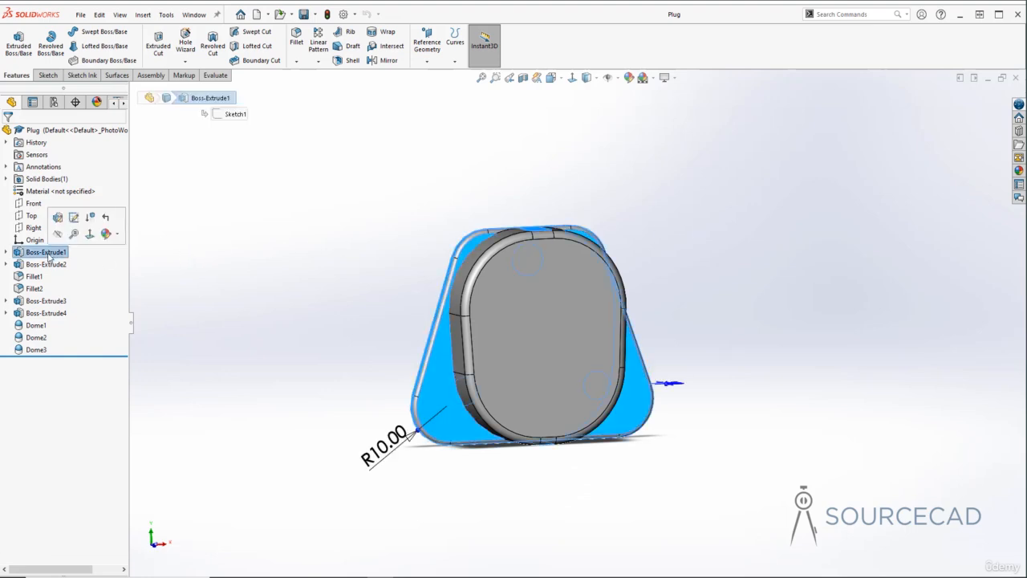
click(46, 265)
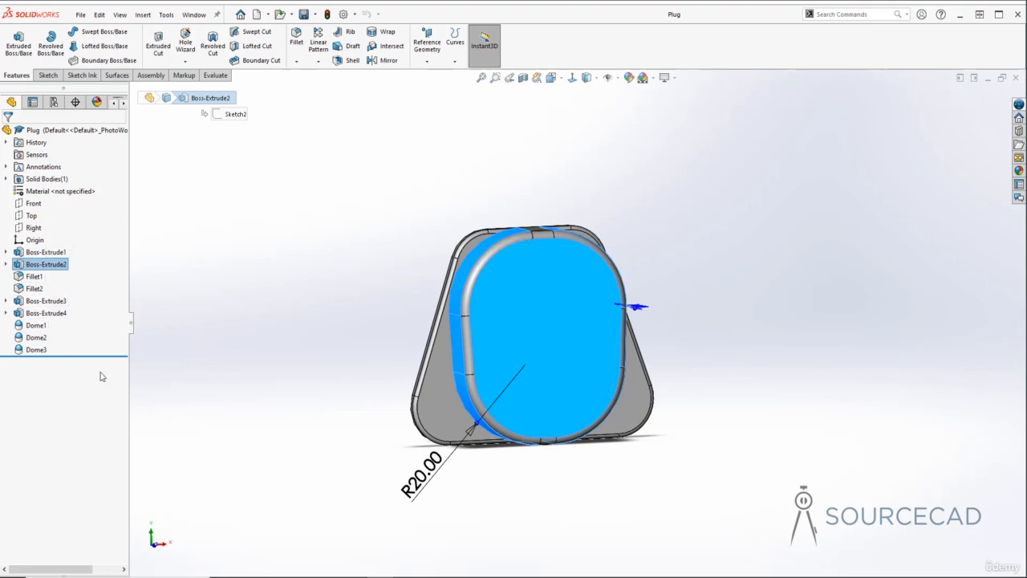
click(47, 252)
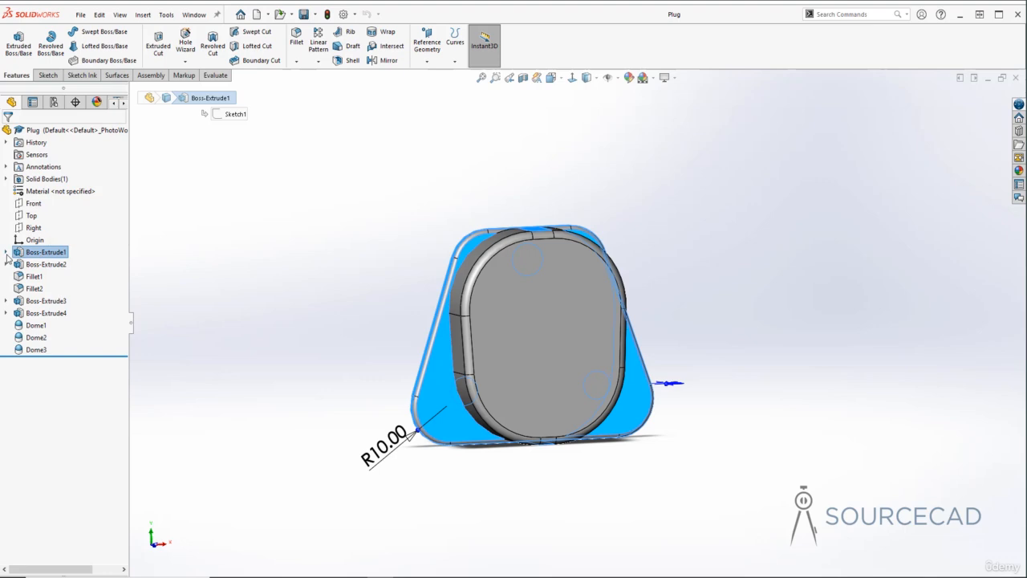
click(6, 252)
click(53, 264)
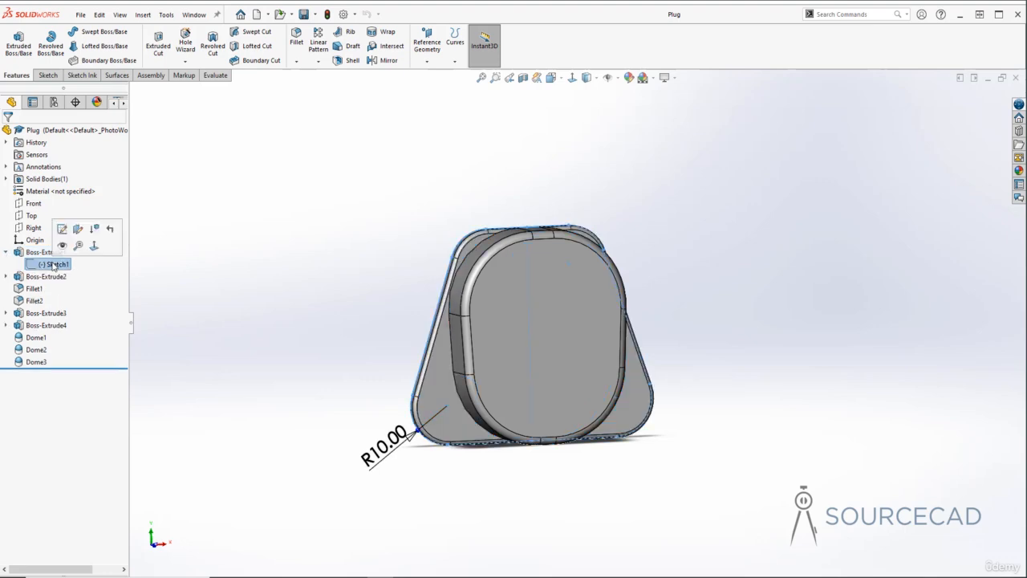
click(62, 229)
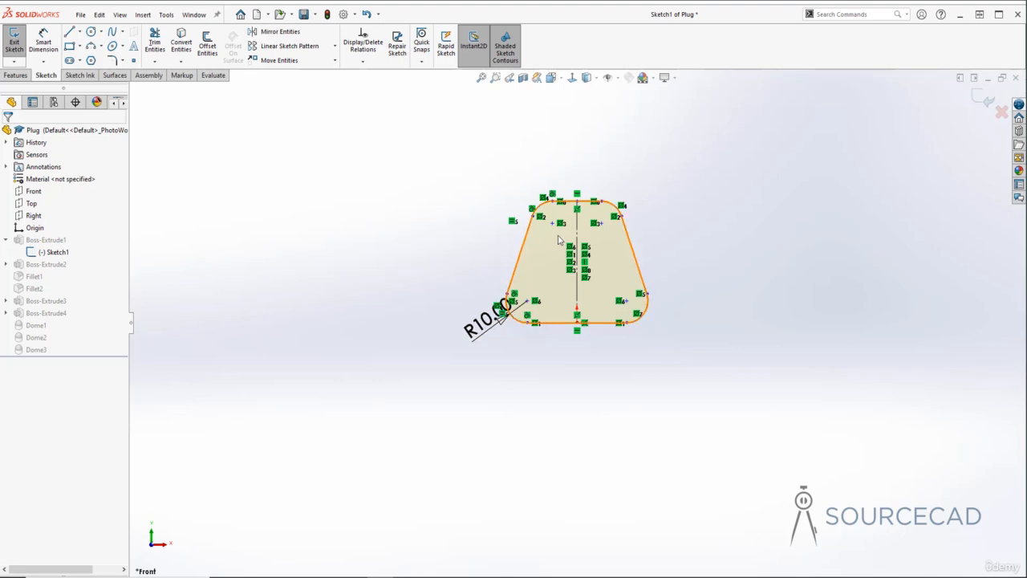
- Draw an inward-bowing three-point arc between the endpoints of each slanted side line of the base profile
scroll(559, 239, down, 5)
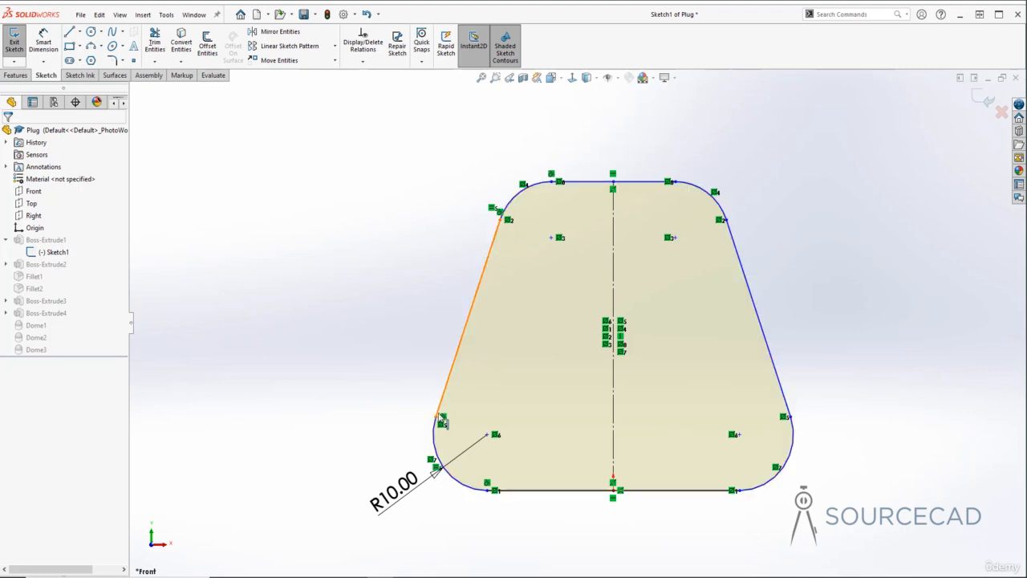
click(90, 46)
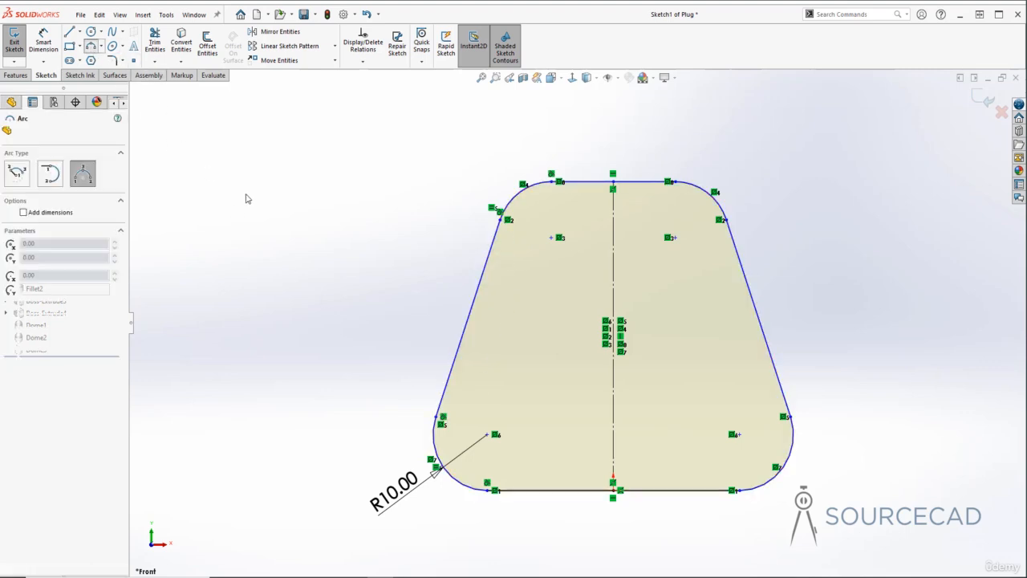
click(501, 218)
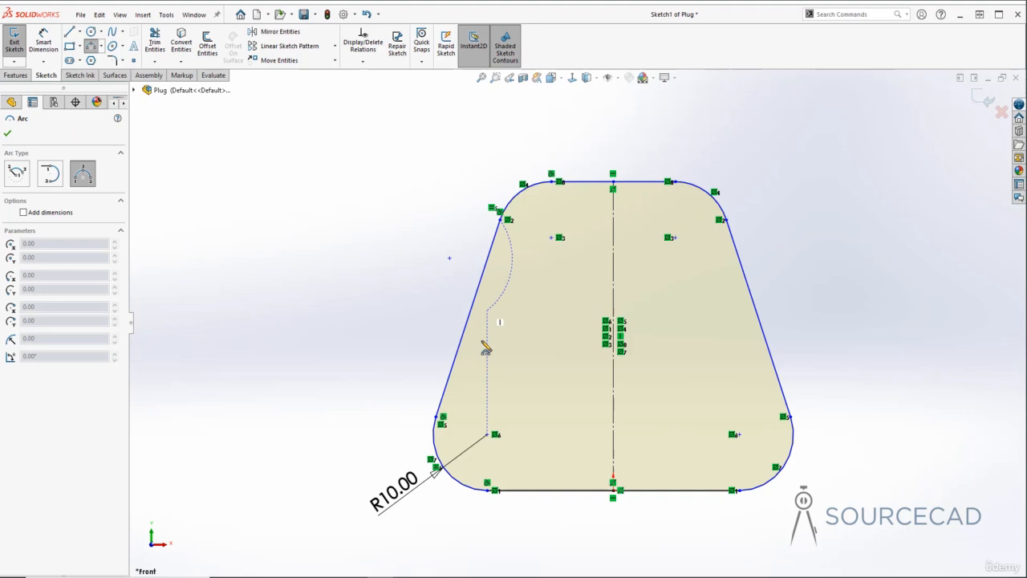
click(443, 419)
click(488, 326)
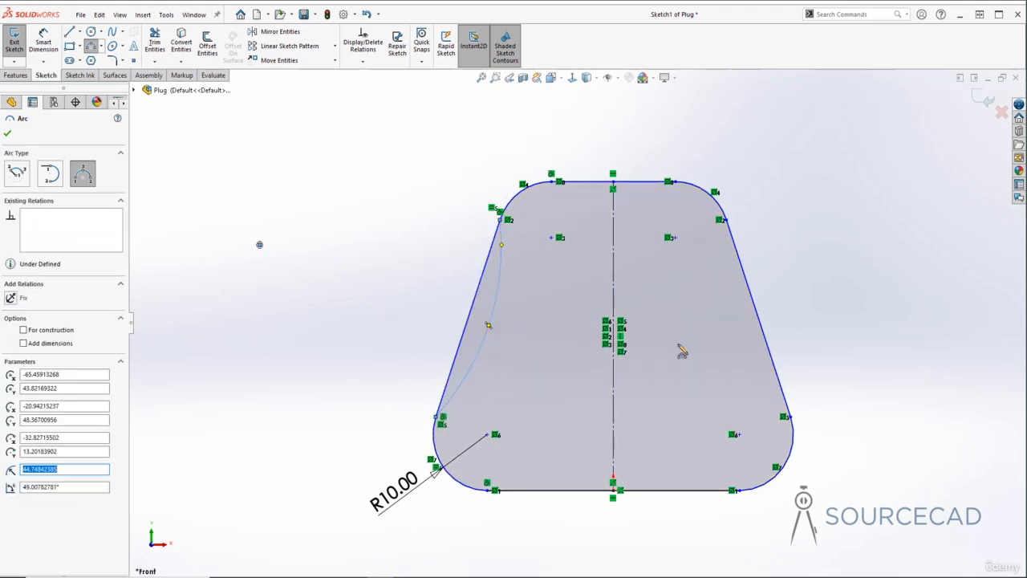
click(724, 220)
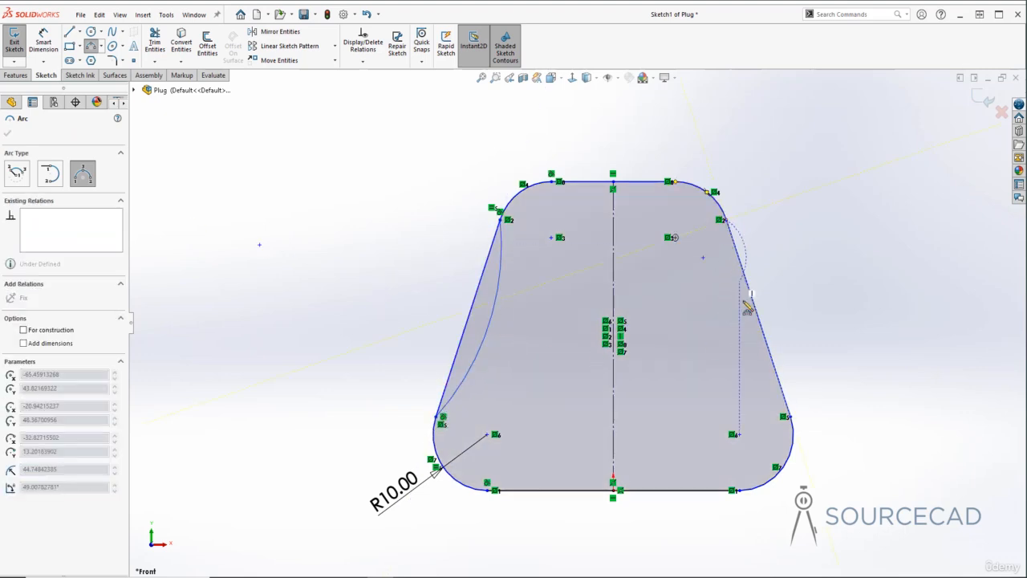
click(788, 417)
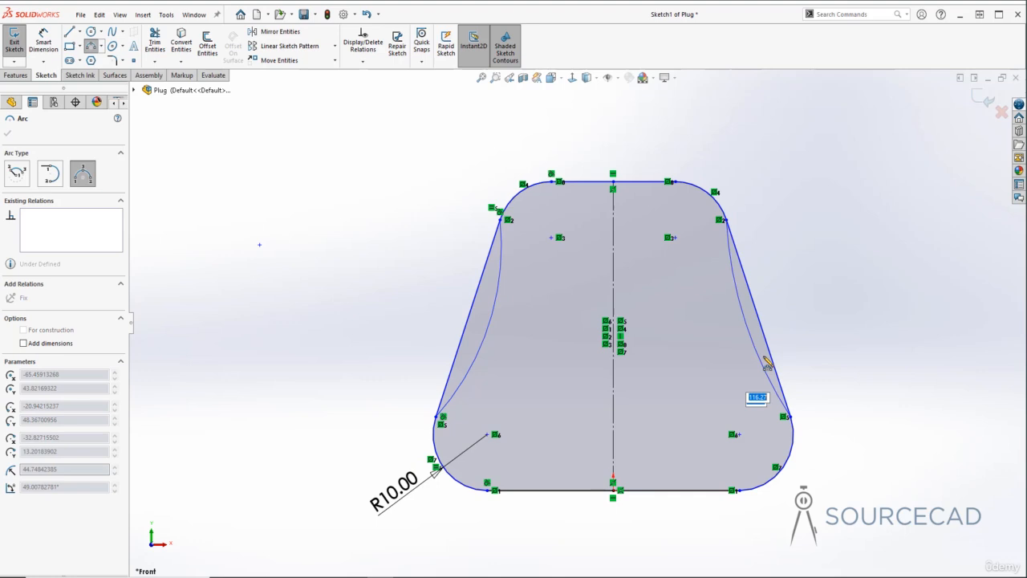
click(750, 324)
key(Escape)
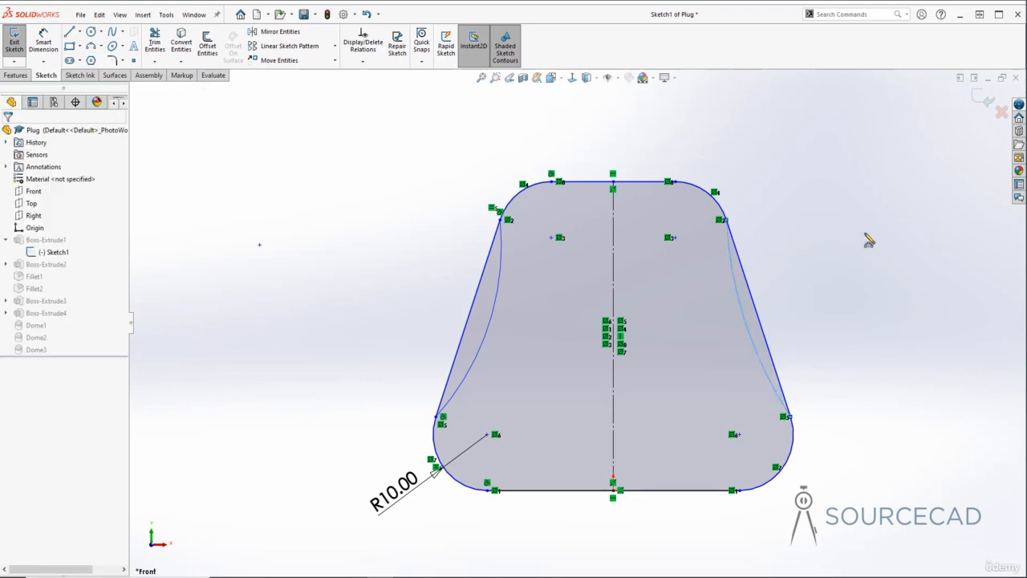
- Align the centre points of the two side arcs with a Horizontal relation
key(f)
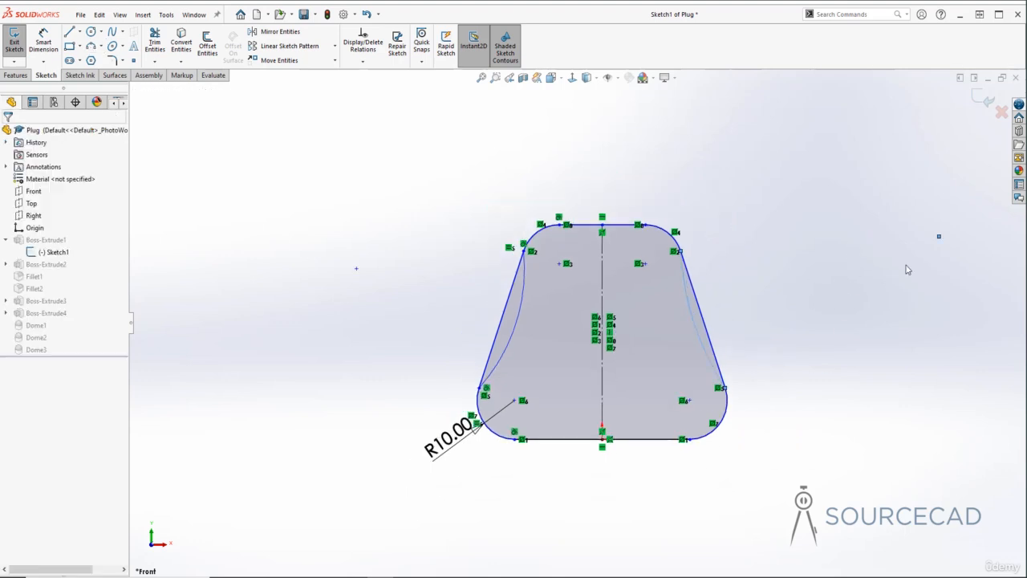
click(938, 236)
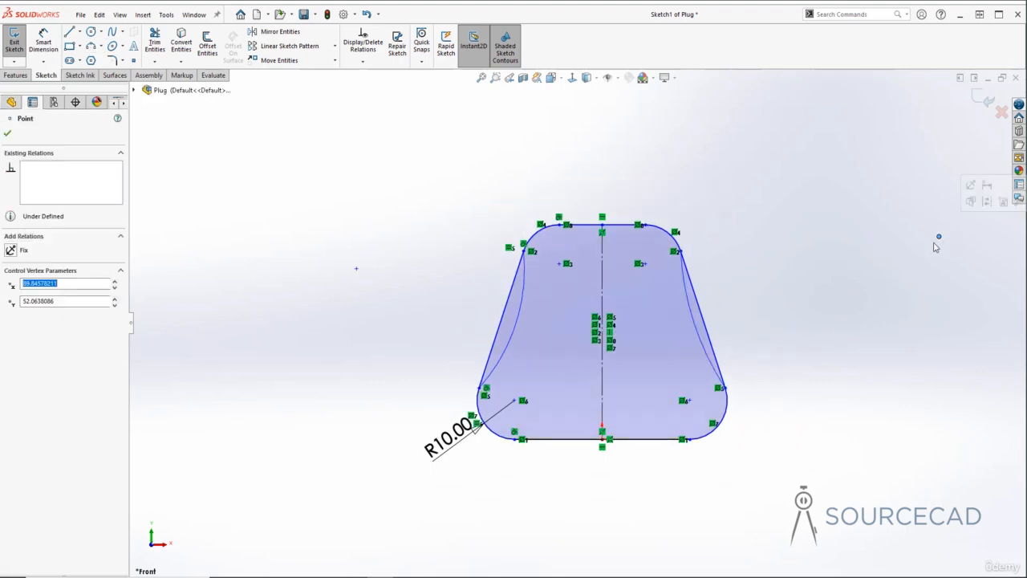
ctrl+click(357, 269)
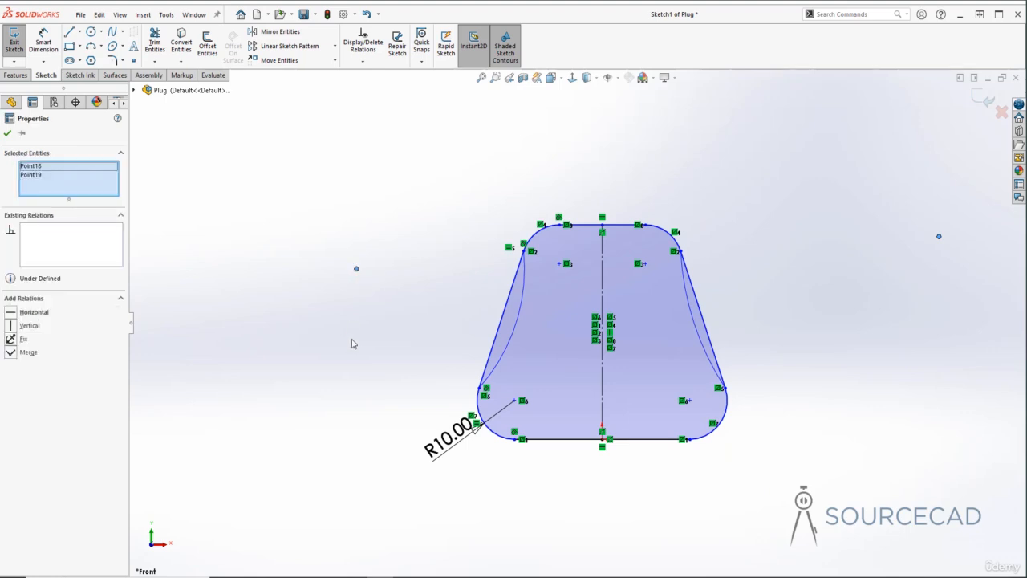
click(11, 313)
click(7, 132)
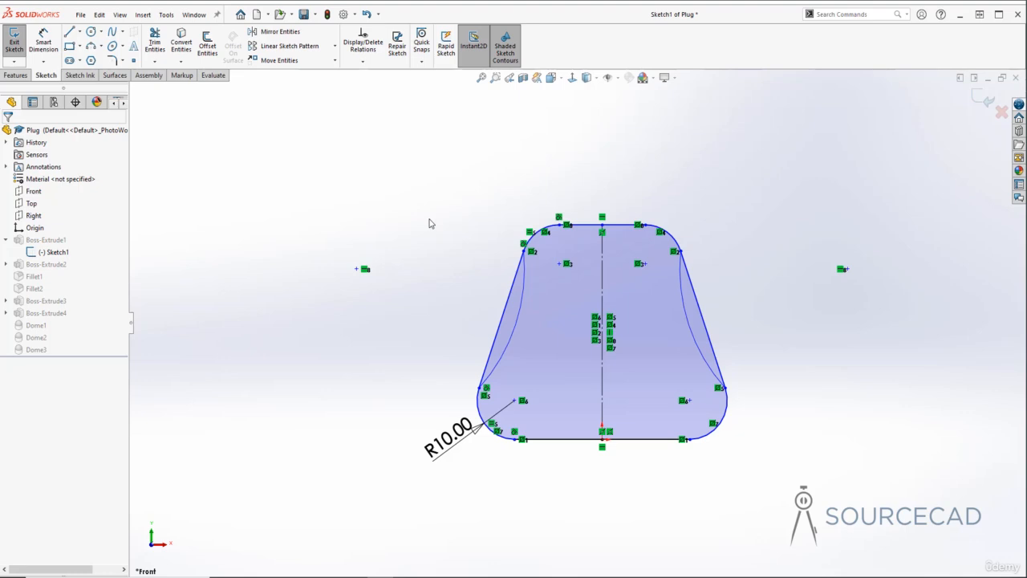
- Dimension the radius of the arc on the profile's left side and set it to 32 mm
key(d)
click(520, 317)
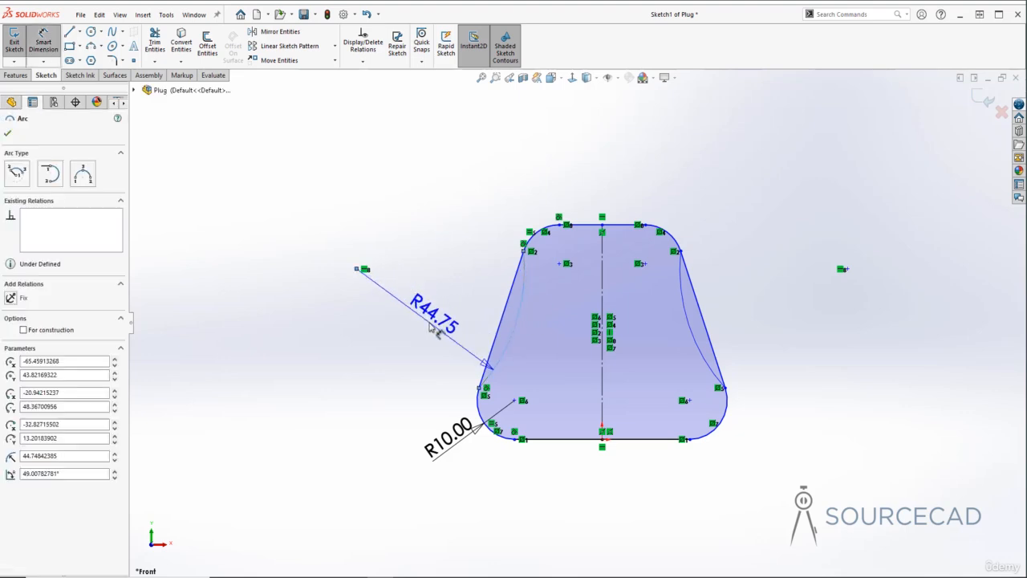
click(430, 325)
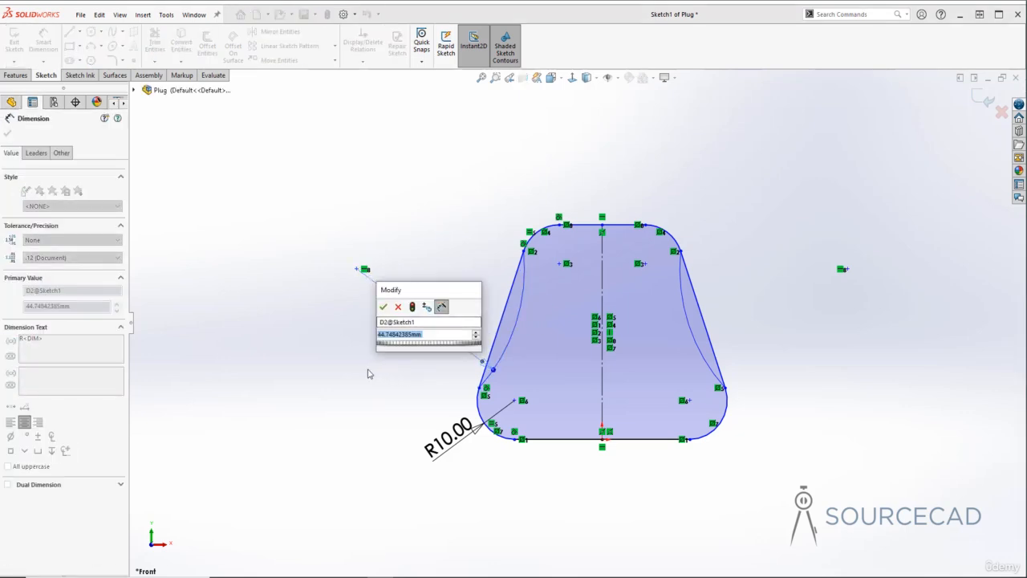
text(32)
key(Return)
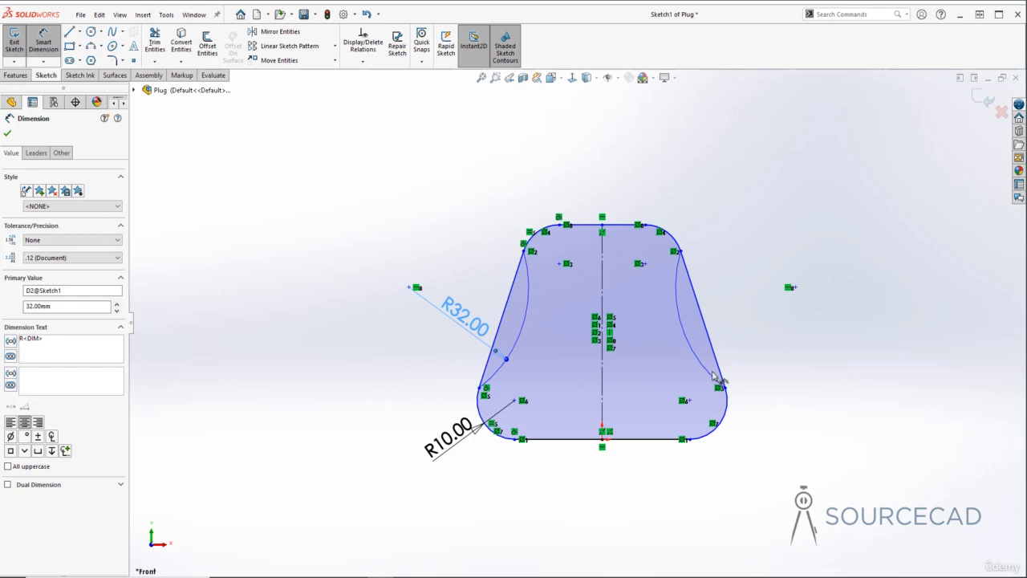
- Add a radius dimension to the arc on the profile's right side and finish dimensioning
click(690, 331)
click(734, 321)
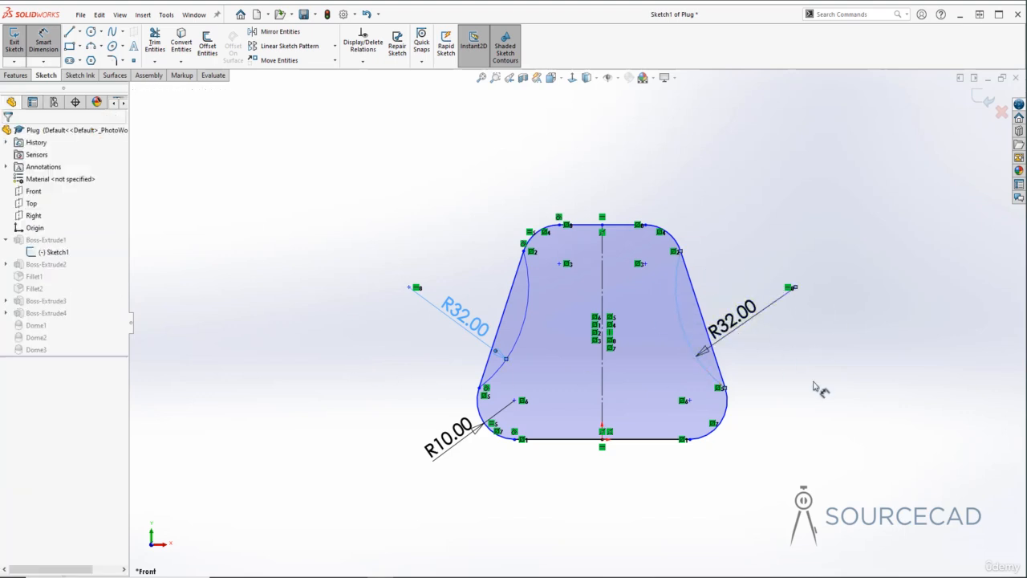
key(Return)
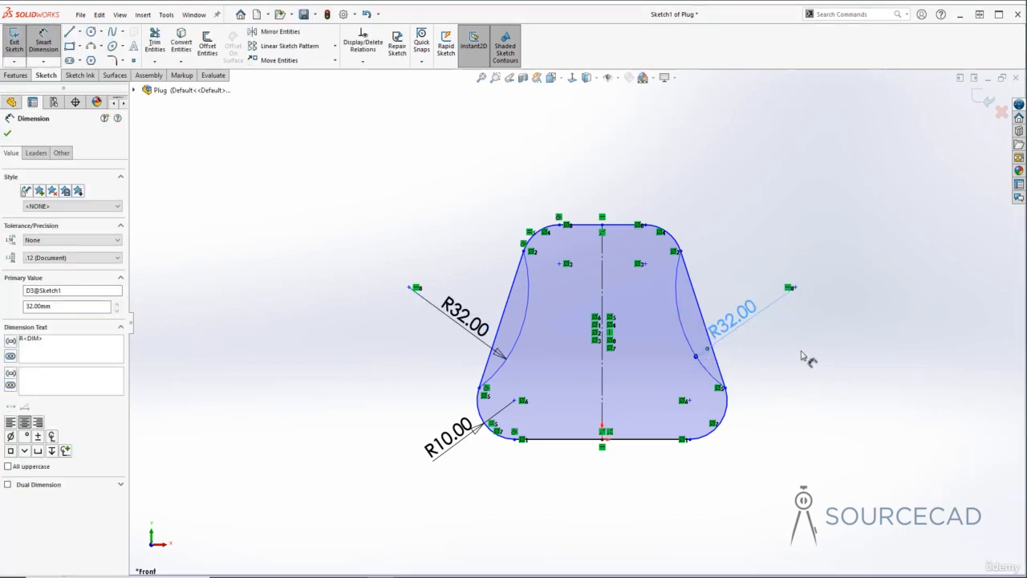
click(802, 357)
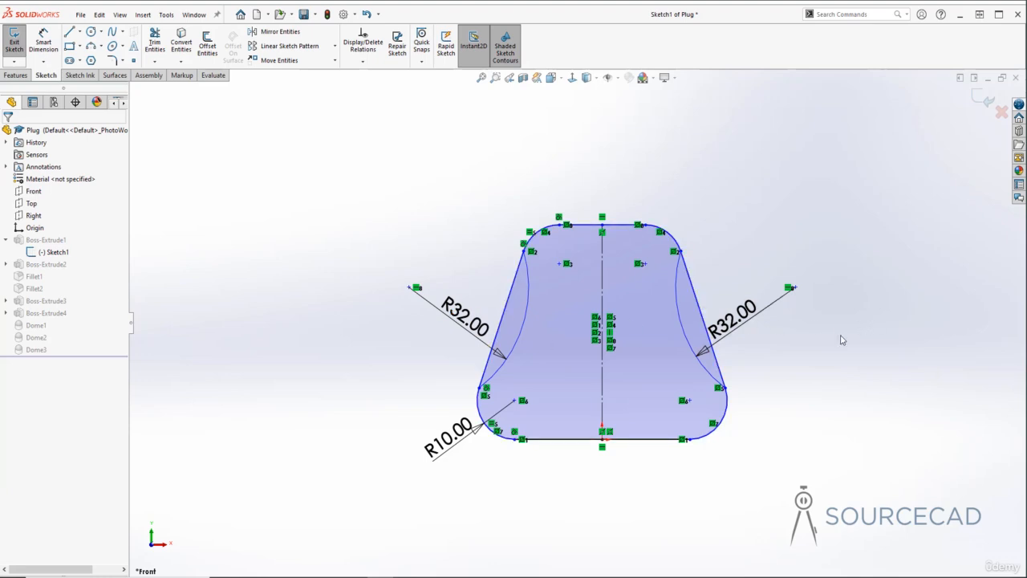
- Delete both straight slanted side lines so that only the arcs close the profile's sides
click(515, 287)
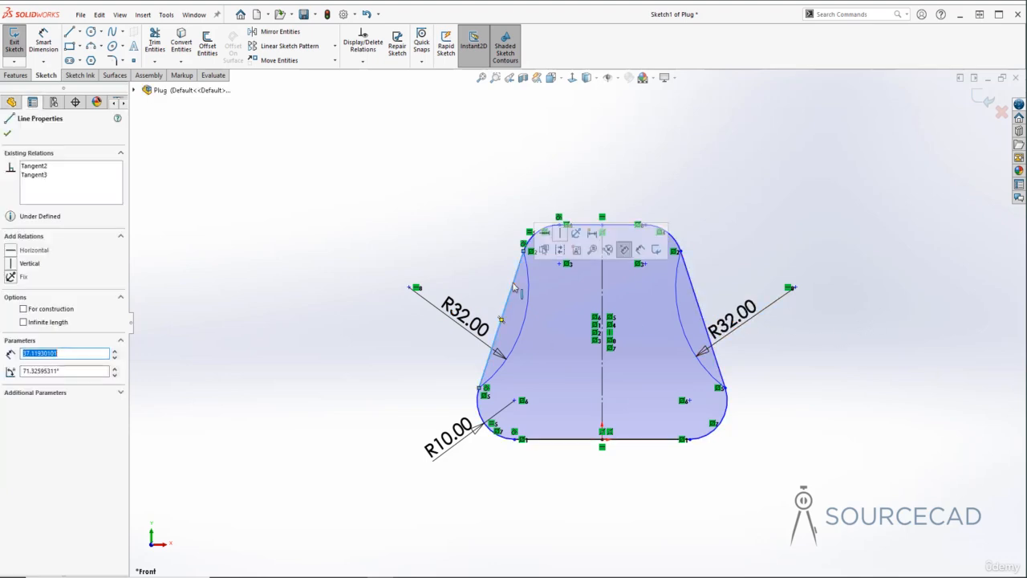
key(Delete)
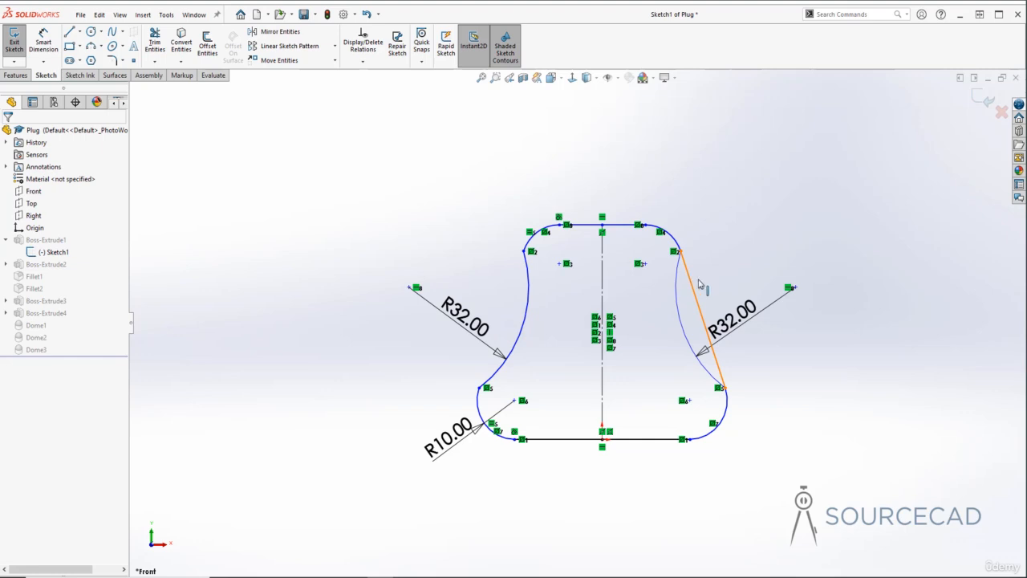
click(692, 281)
key(Delete)
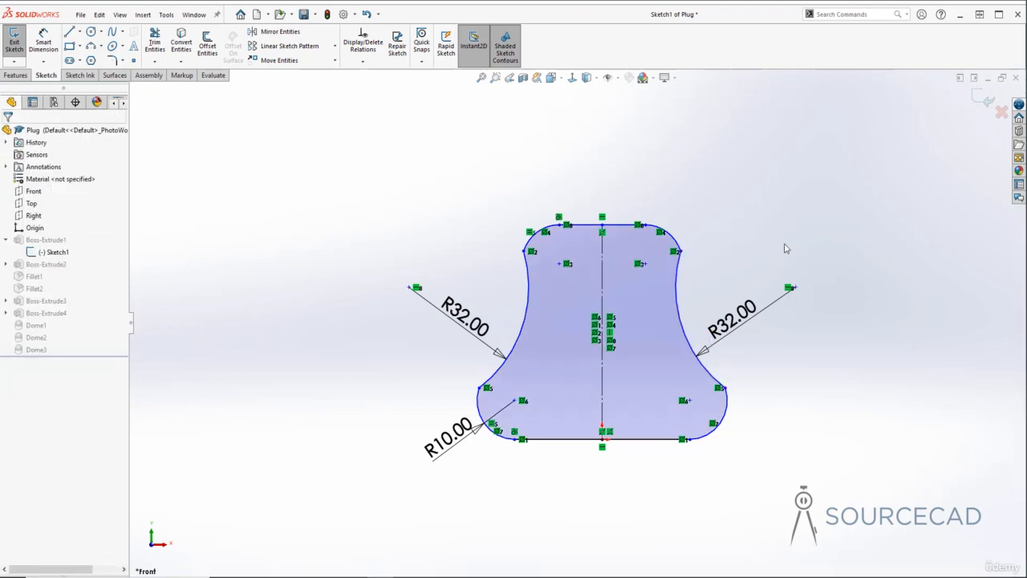
- Exit the sketch, continue the rebuild ignoring the Fillet2 error, and inspect the base plate and pins from several sides
click(985, 98)
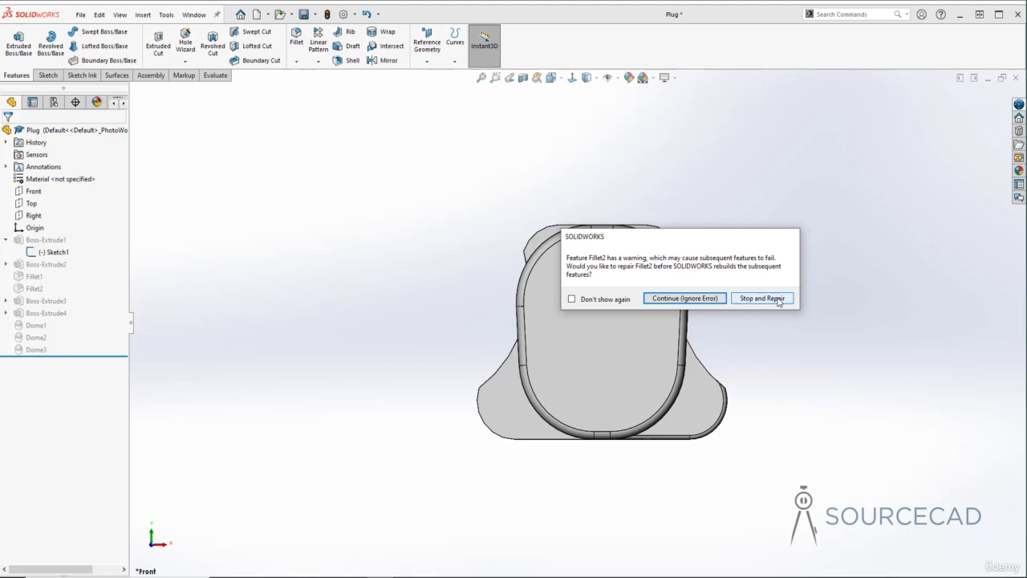
click(686, 303)
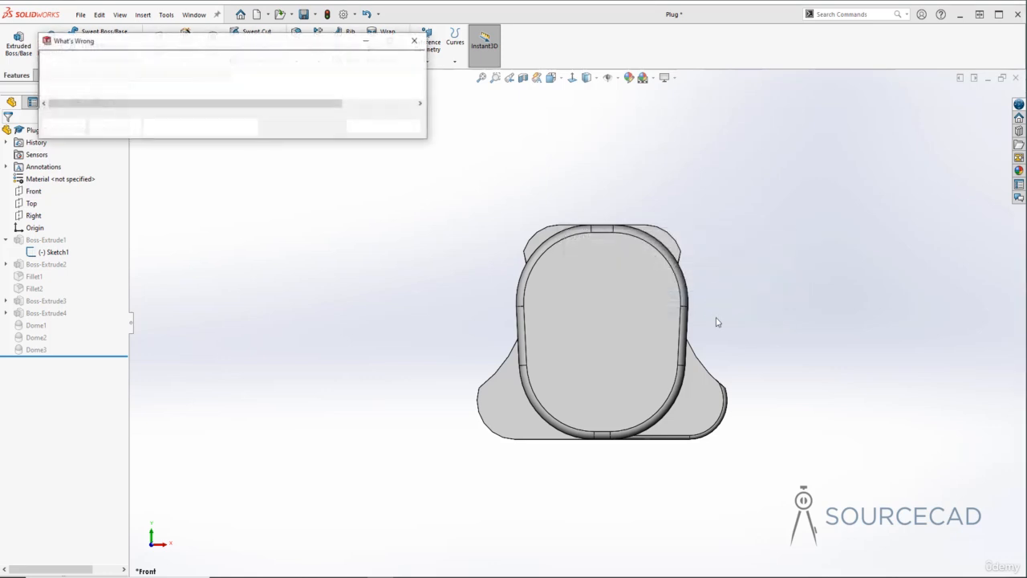
click(365, 126)
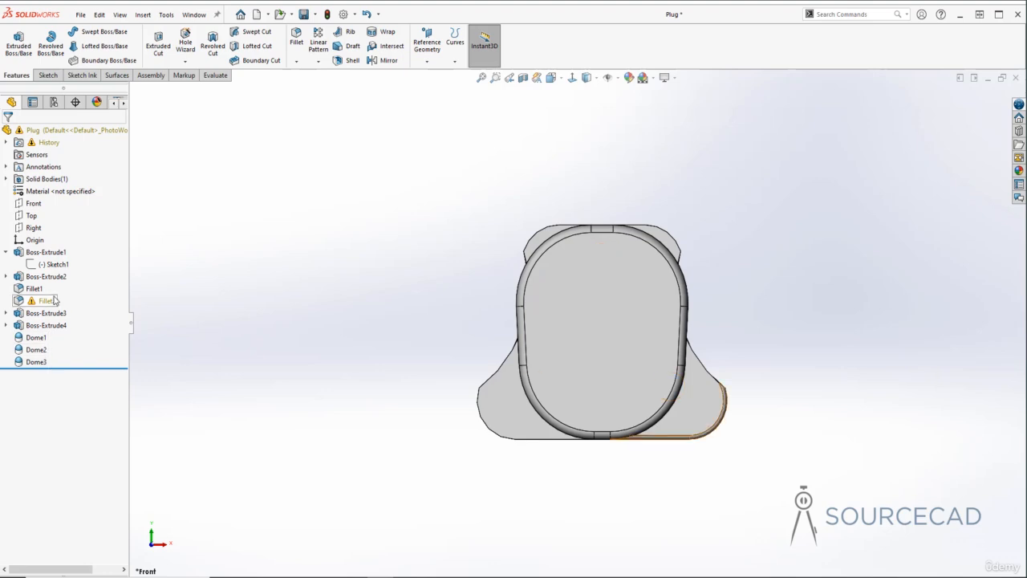
middle_drag(601, 252, 419, 335)
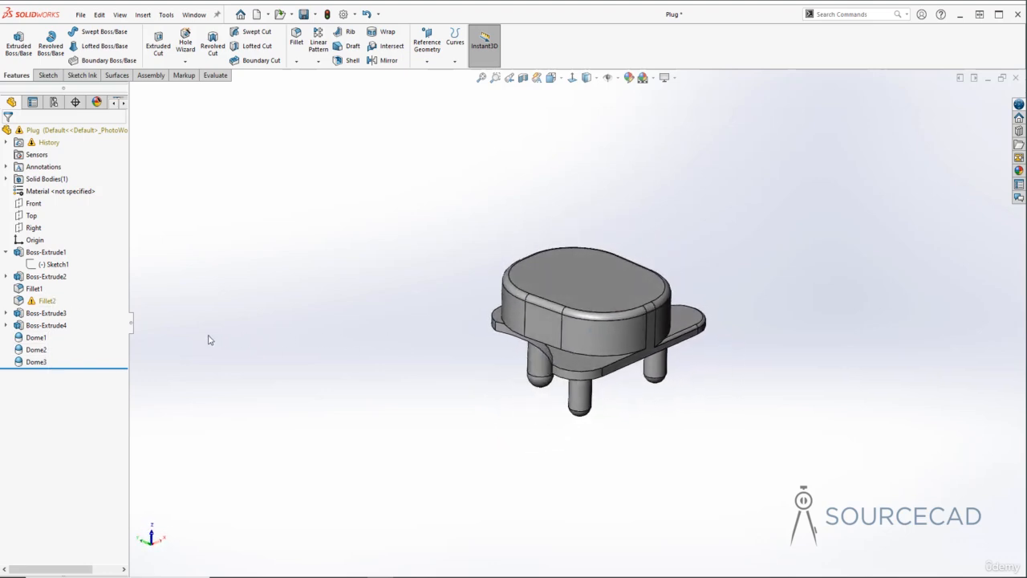
mouse_move(43, 301)
middle_drag(438, 333, 610, 340)
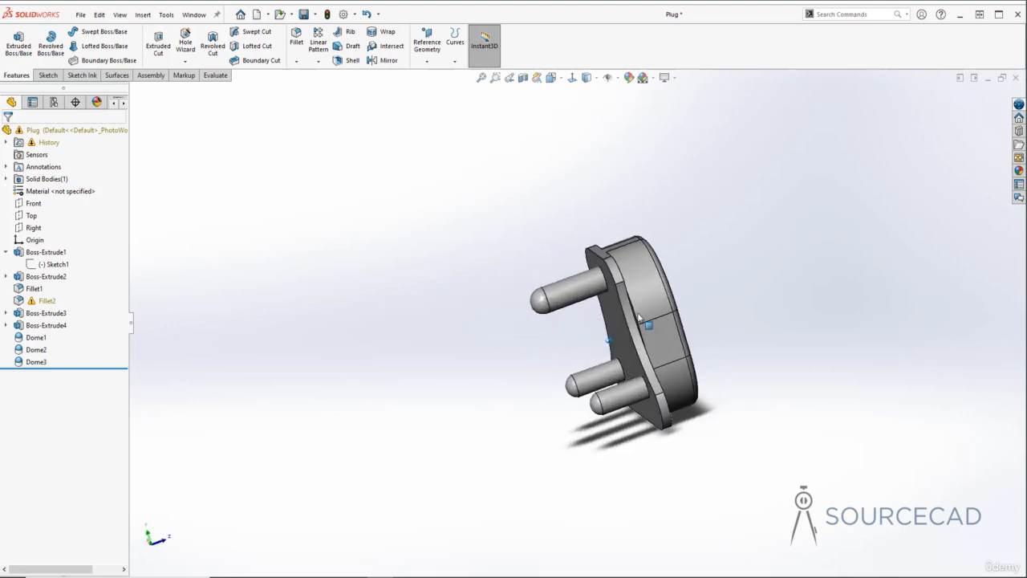
mouse_move(823, 307)
middle_down()
mouse_move(812, 307)
mouse_move(814, 291)
middle_up()
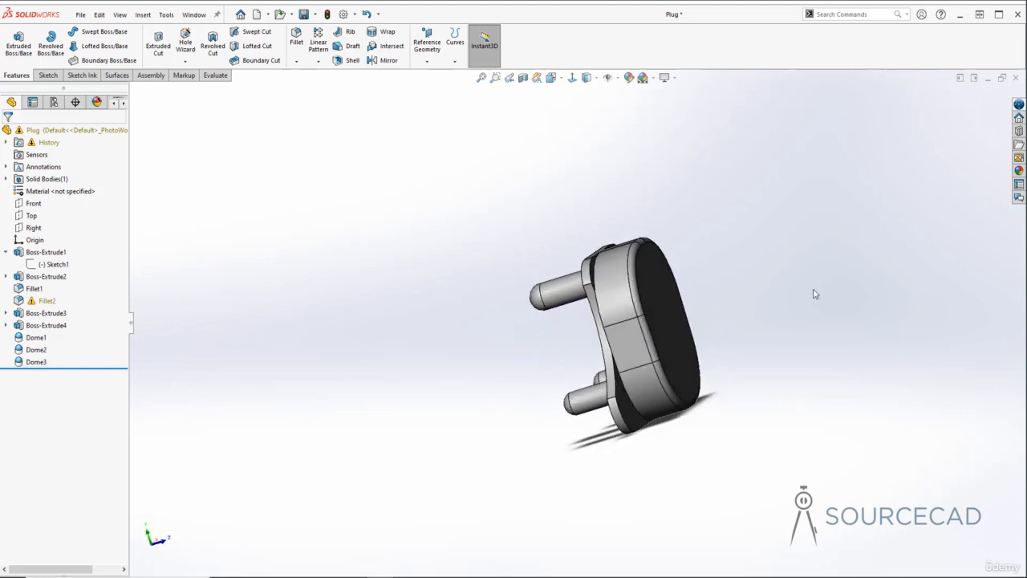
ctrl+middle_drag(941, 290, 922, 290)
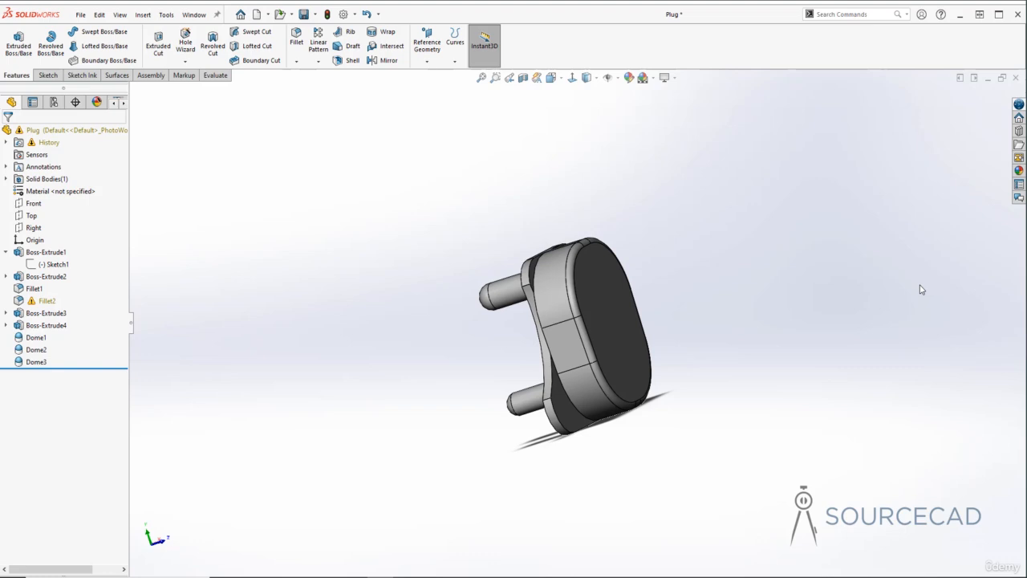
- Undo the base sketch changes back to the original profile with straight slanted sides and no side arcs
key(ctrl+z)
key(ctrl+z)
key(ctrl+z)
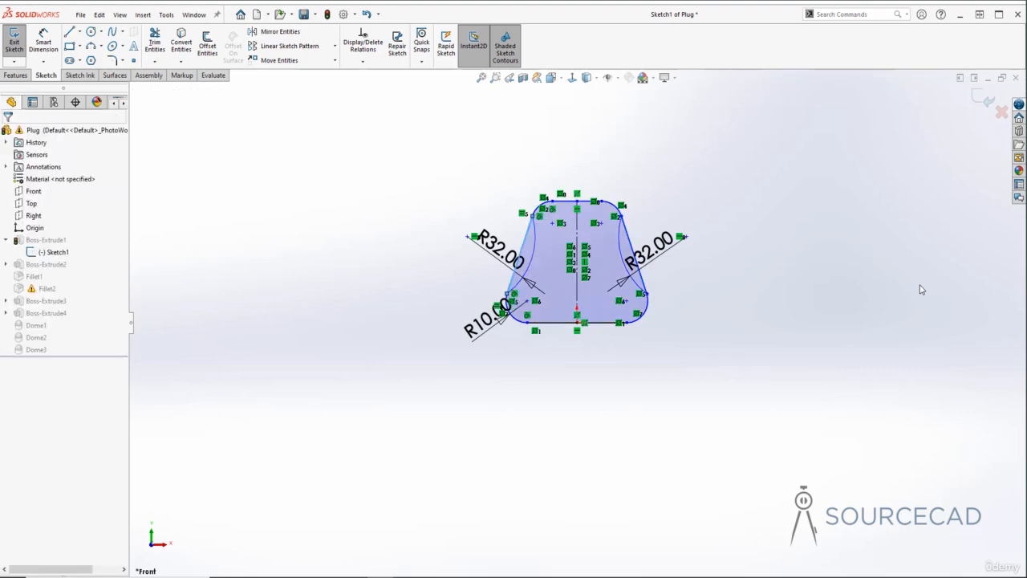
key(ctrl+z)
key(ctrl+z)
key(ctrl+z)
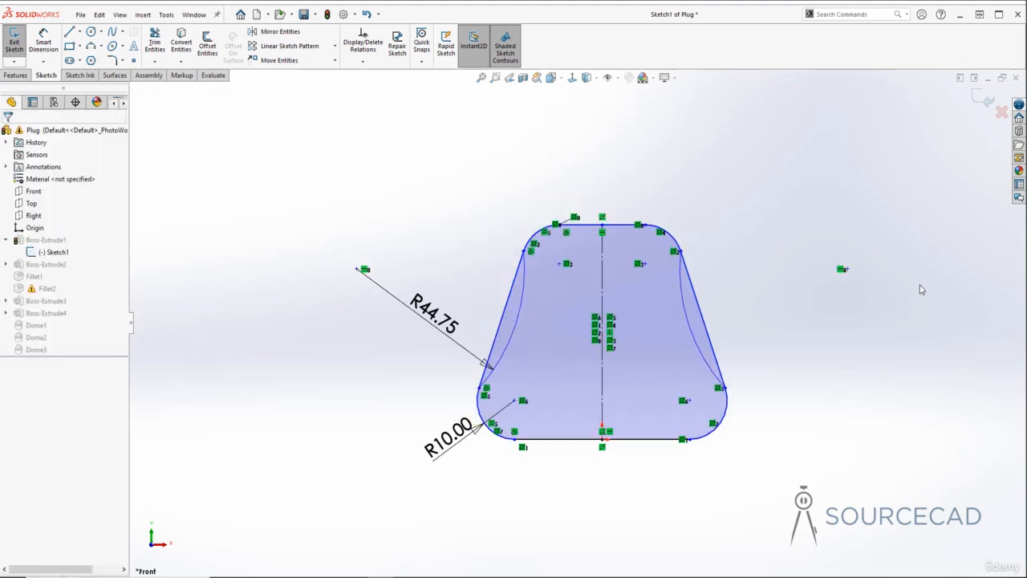
key(ctrl+z)
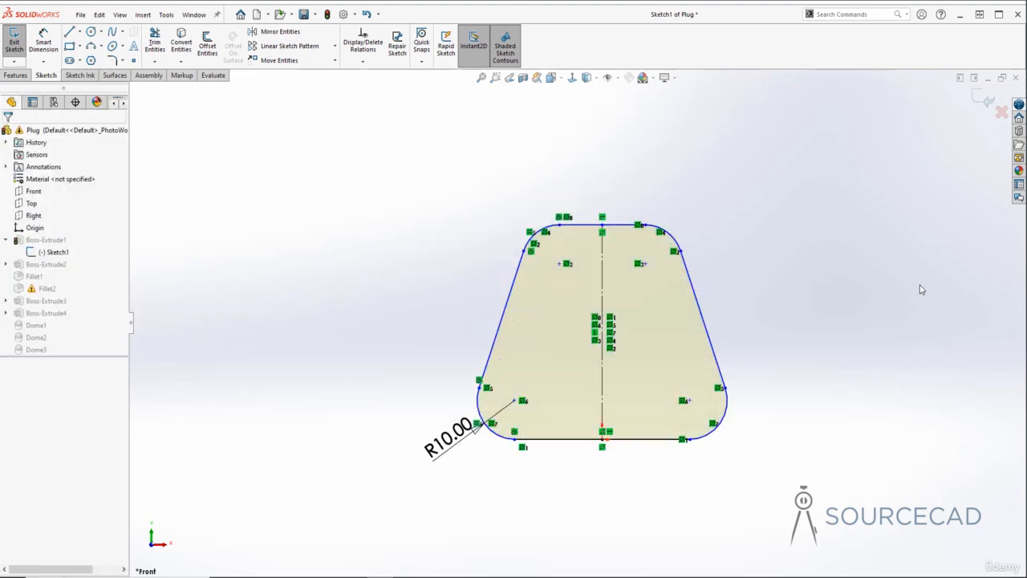
- Finish undoing the base sketch changes, check the restored plug, and reopen Sketch1 of Boss-Extrude1 for editing
key(ctrl+z)
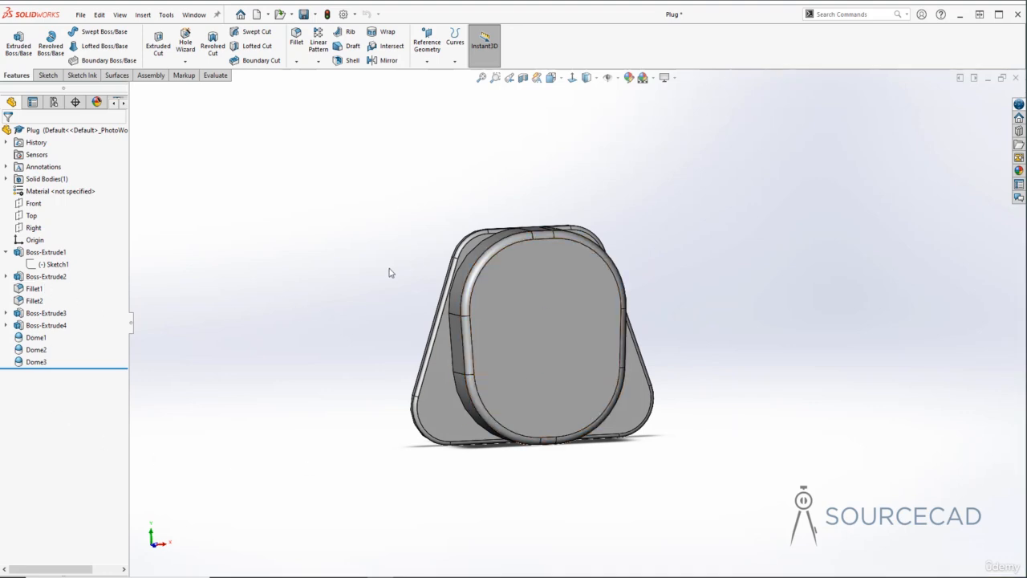
middle_drag(392, 273, 437, 321)
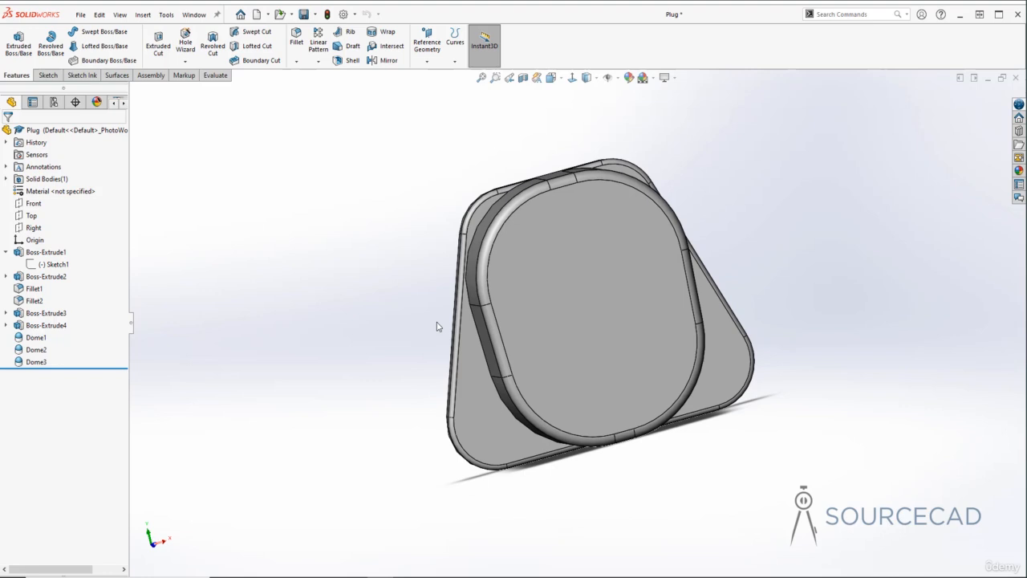
click(78, 266)
click(89, 229)
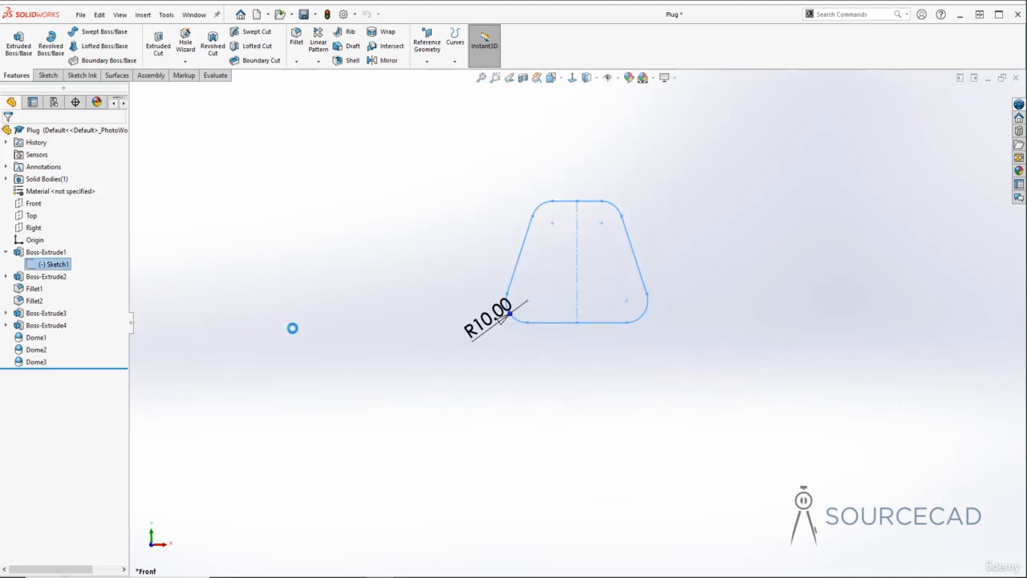
- Sketch inward-curving three-point arcs between the ends of both slanted sides, radius about 38.6 mm on the left and 64.5 mm on the right
click(91, 46)
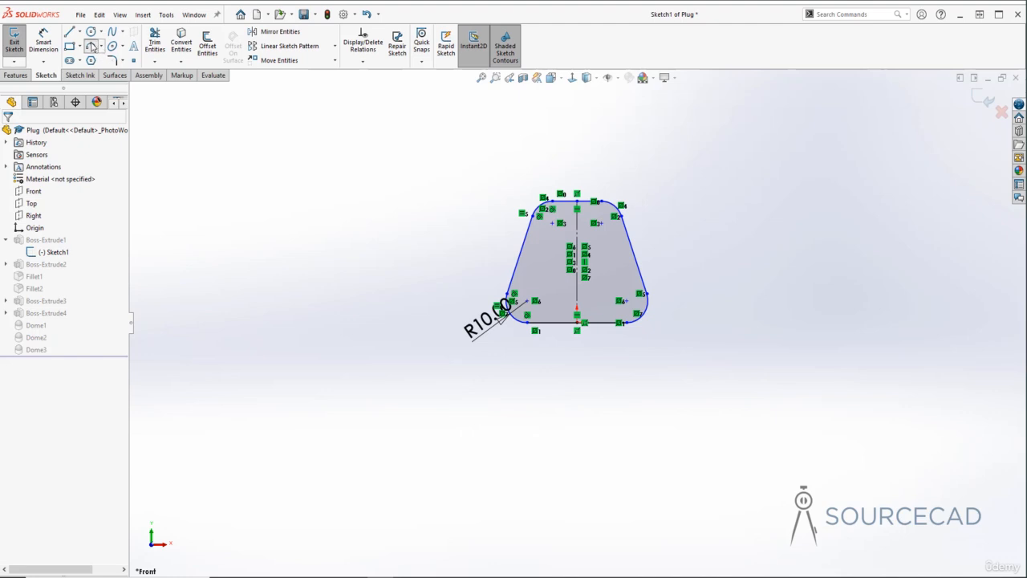
click(507, 293)
click(529, 258)
click(621, 216)
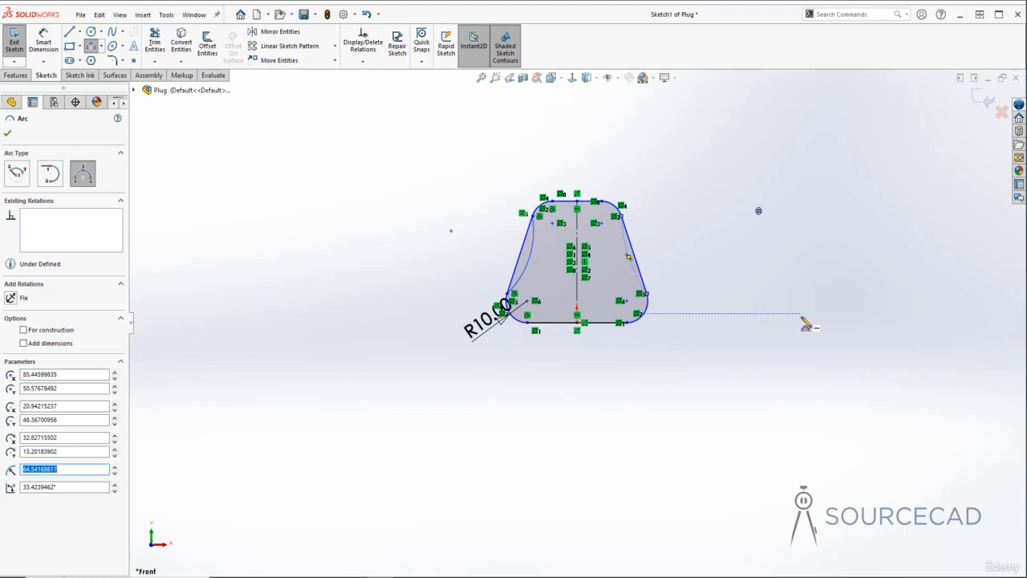
key(Escape)
key(Escape)
- Add a horizontal relation between the centre points of the two side arcs
click(758, 211)
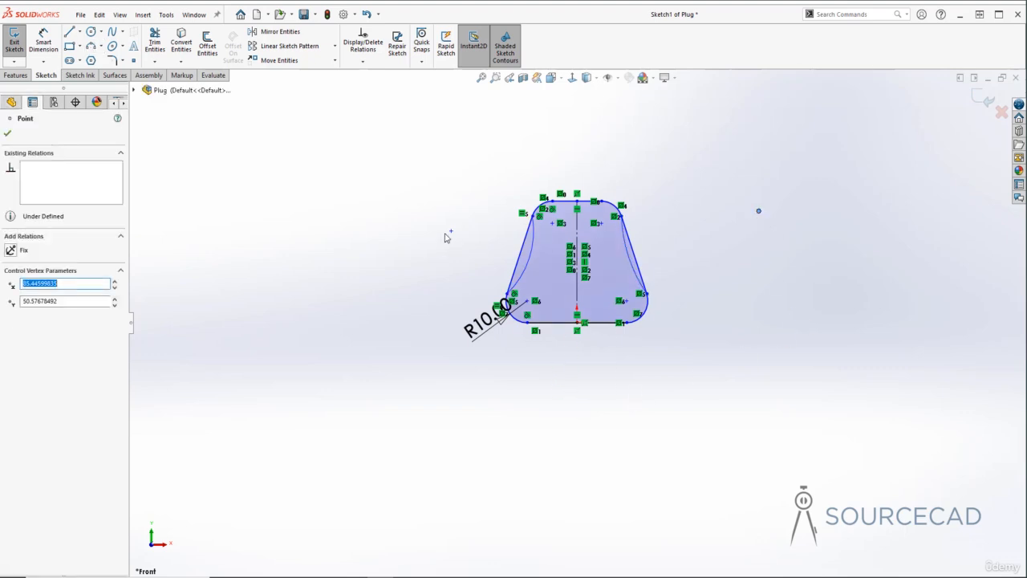
ctrl+click(451, 231)
click(10, 314)
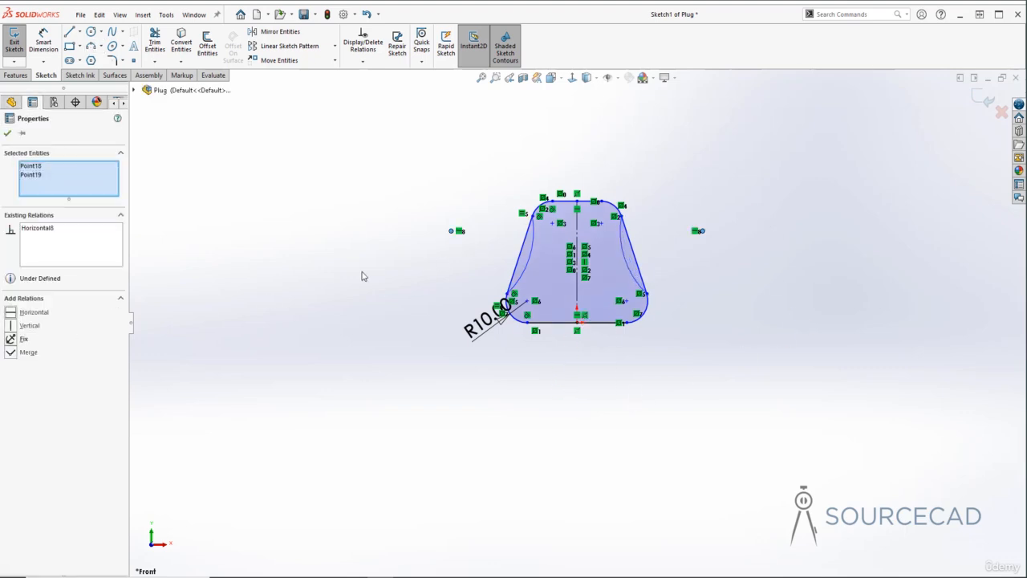
click(7, 134)
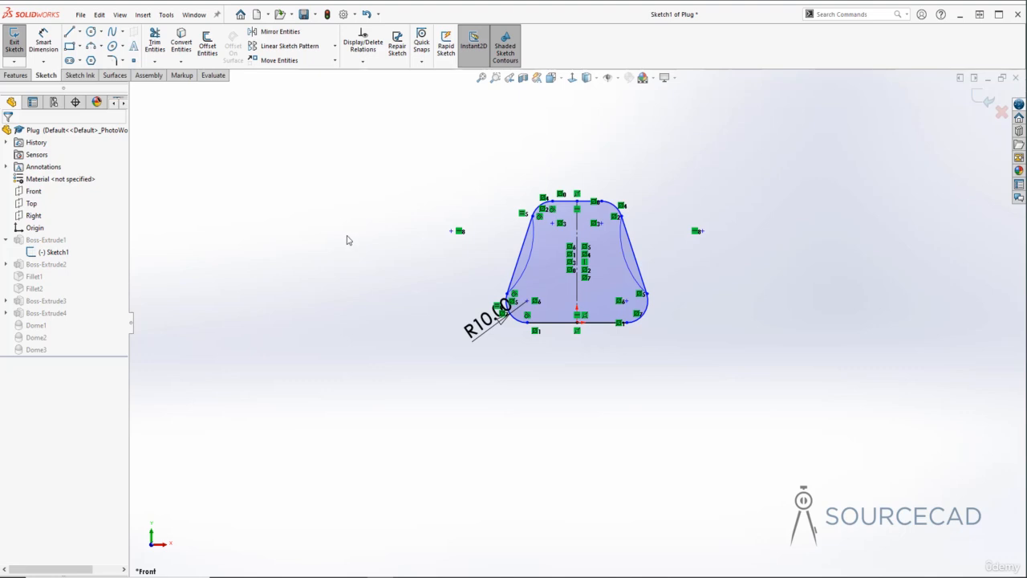
- Dimension the arc on the profile's left side with a radius of 32 mm
key(d)
click(534, 258)
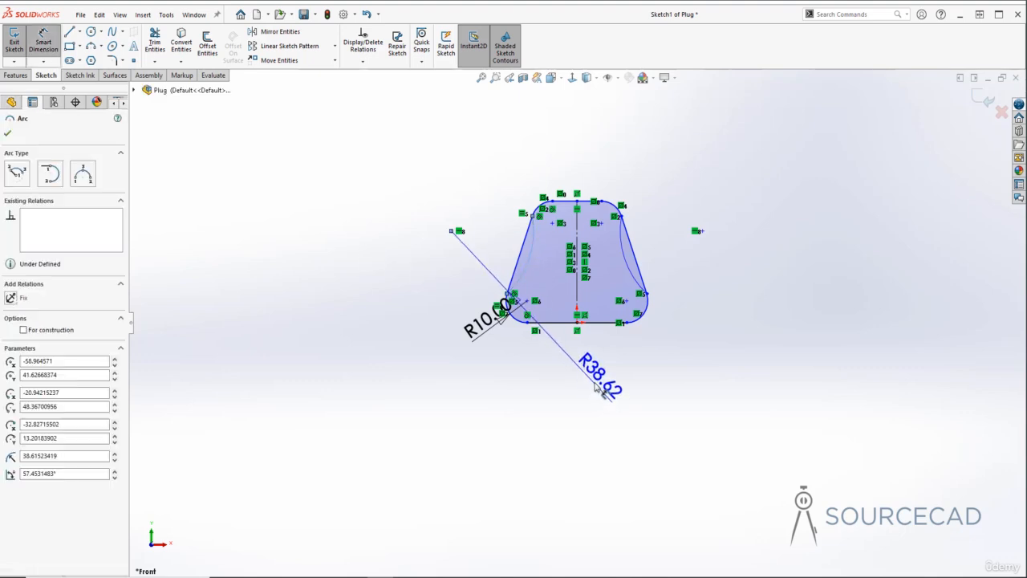
click(762, 388)
text(32)
key(Return)
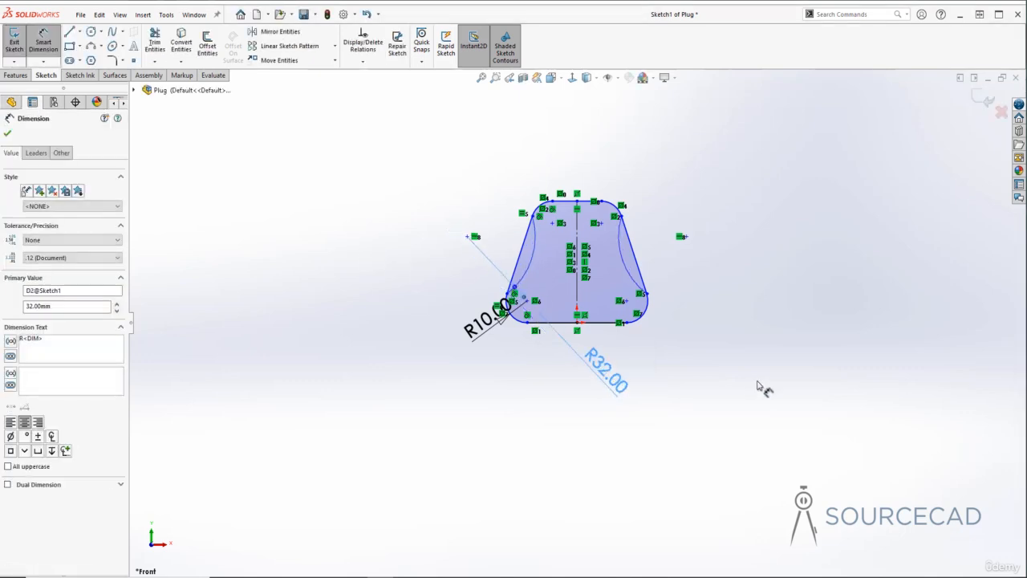
- Add a radius dimension to the right-hand side arc and end the dimensioning
click(629, 255)
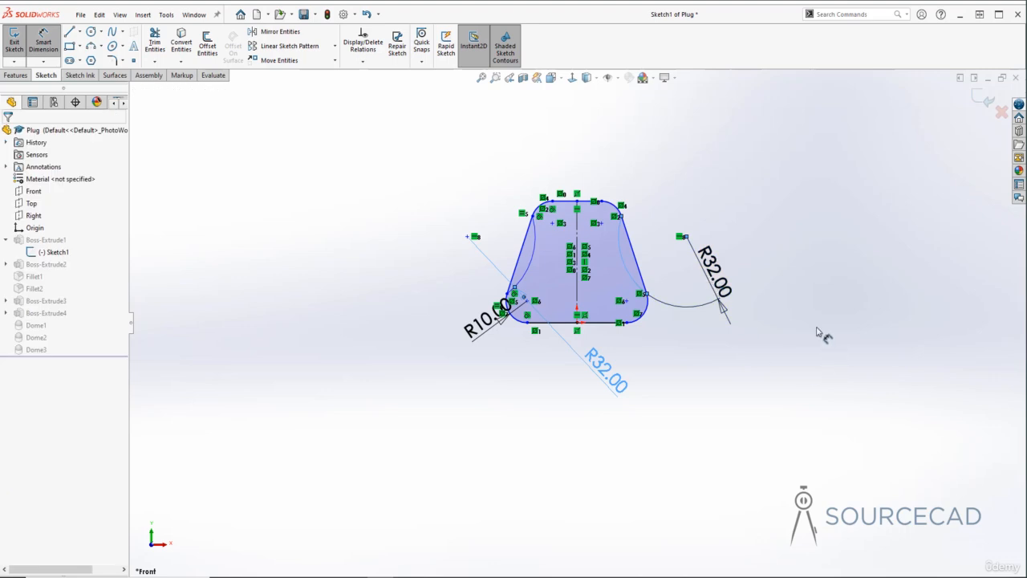
click(706, 273)
click(661, 262)
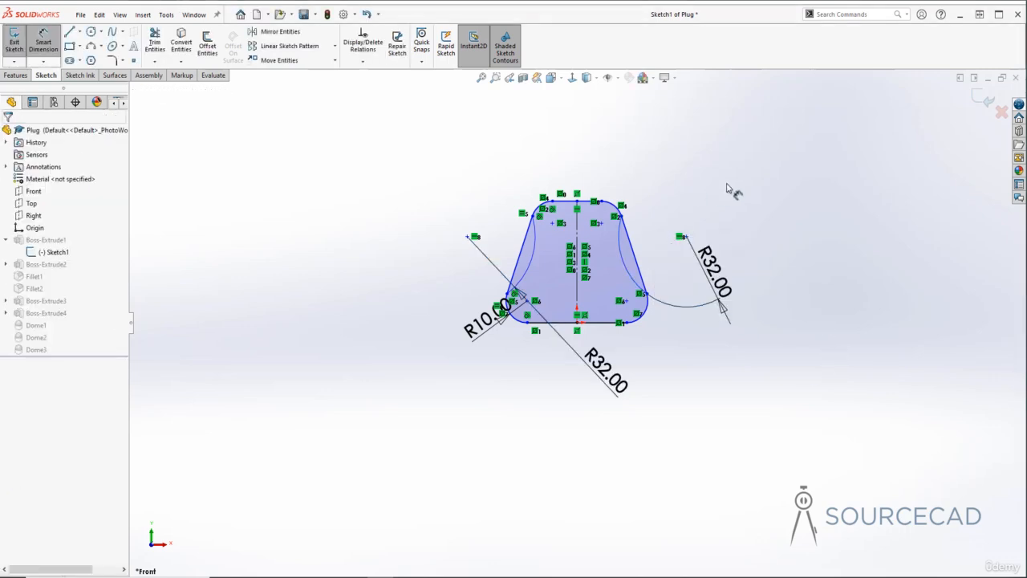
key(Escape)
- Use Replace Entity to replace the left slanted line with the left arc, turning the old line into construction geometry
scroll(654, 227, up, 3)
scroll(656, 240, down, 7)
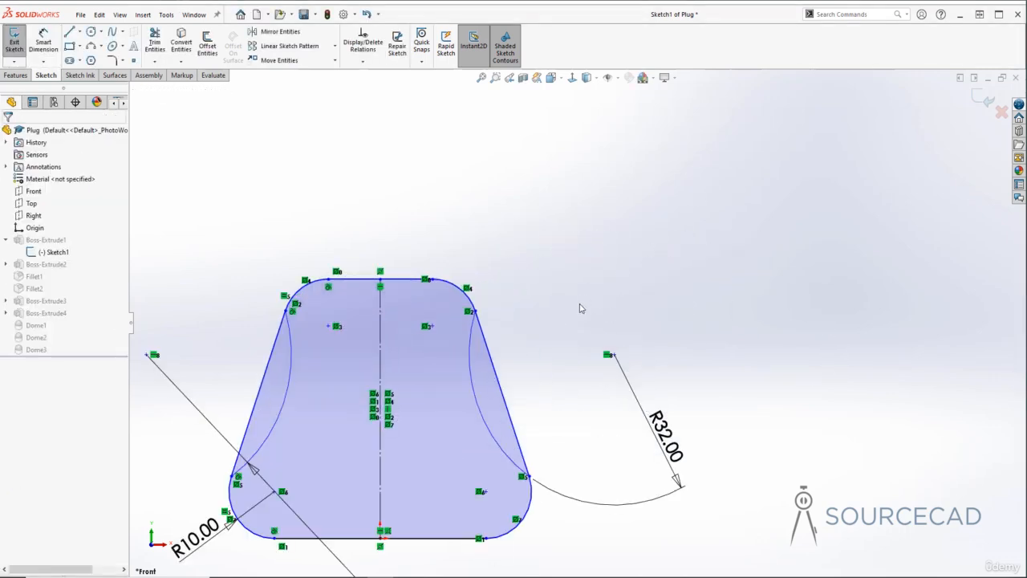
mouse_move(543, 398)
ctrl+middle_down()
mouse_move(618, 307)
mouse_move(713, 232)
ctrl+middle_up()
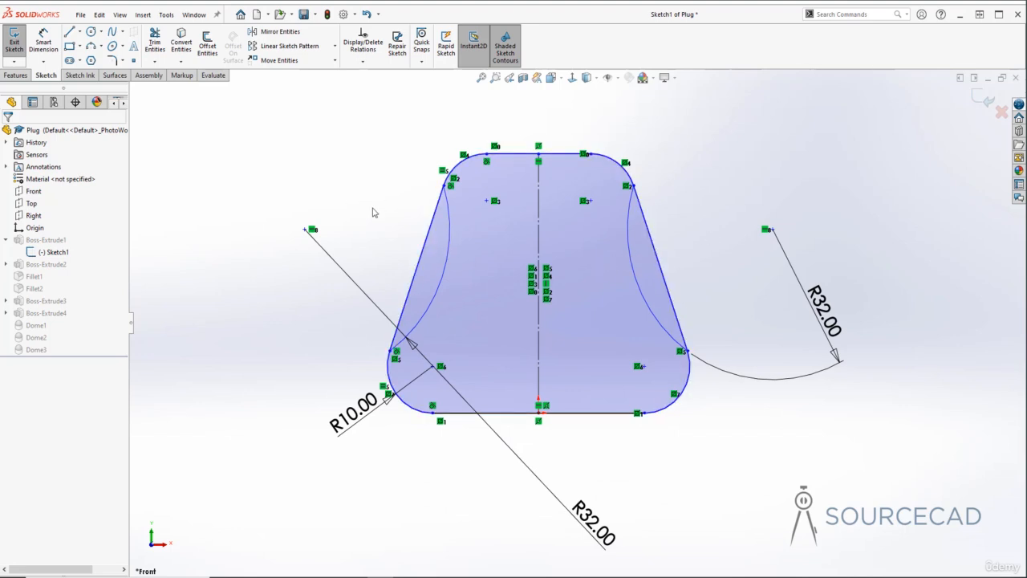
click(430, 240)
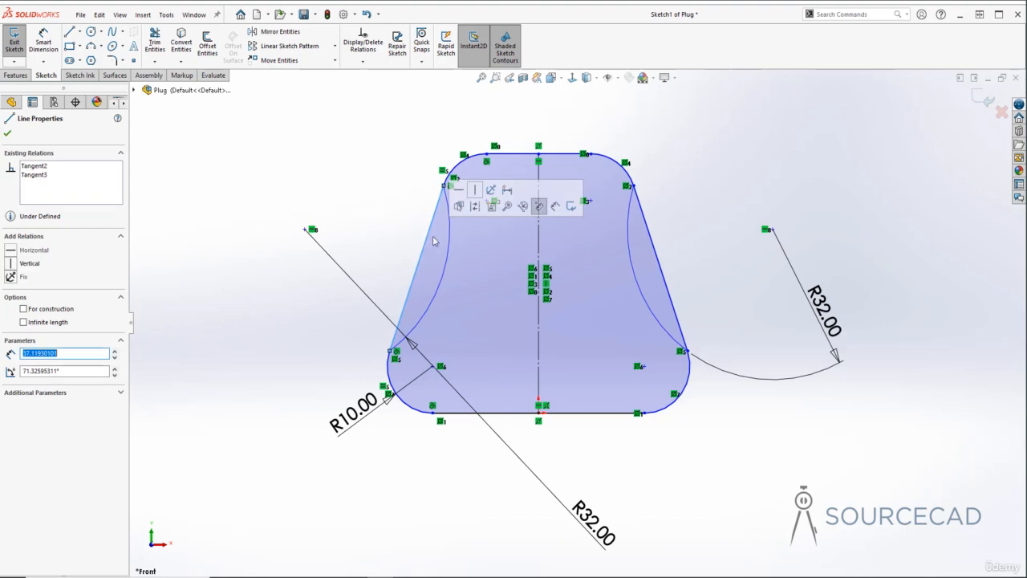
click(522, 207)
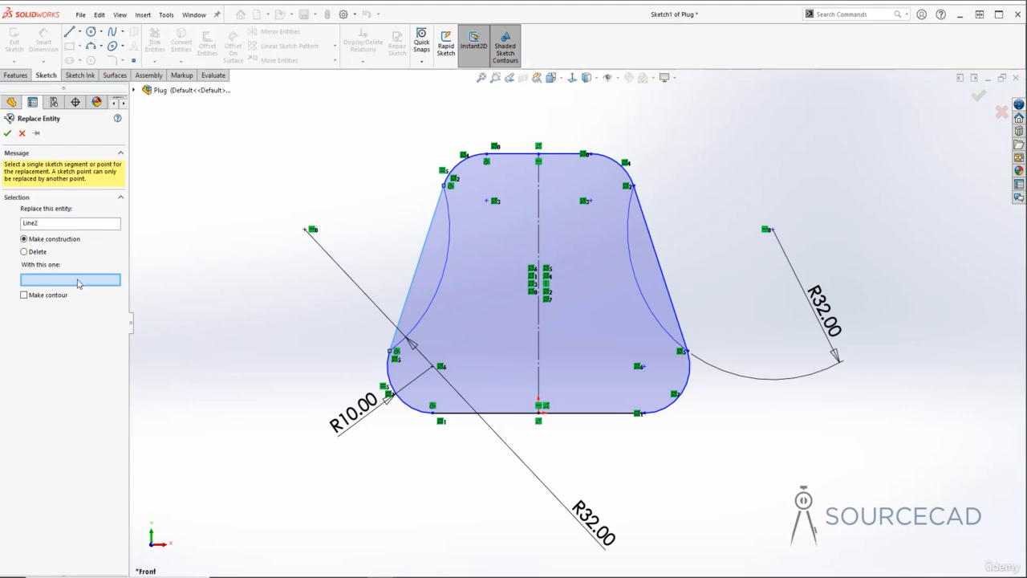
click(454, 259)
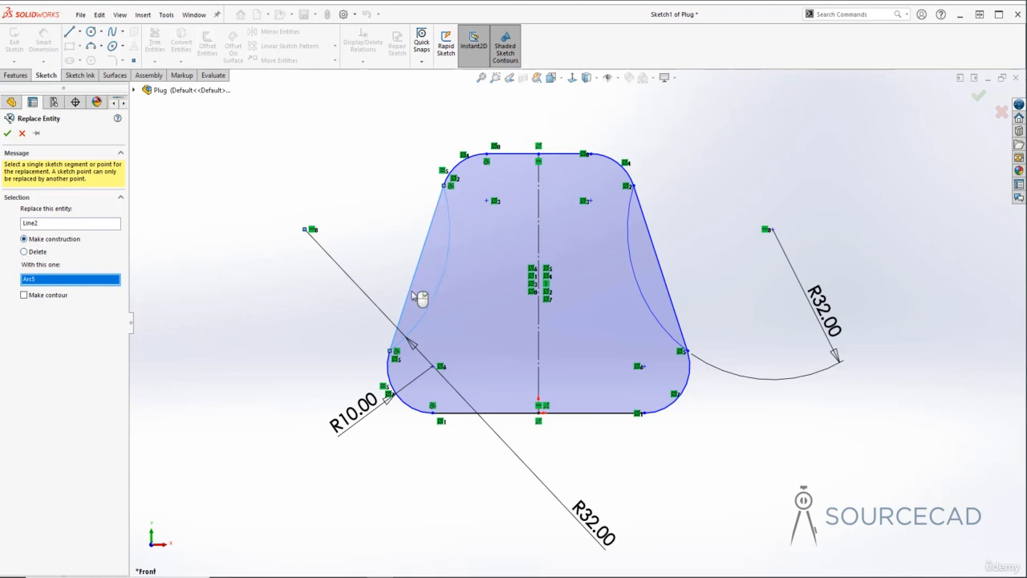
click(7, 132)
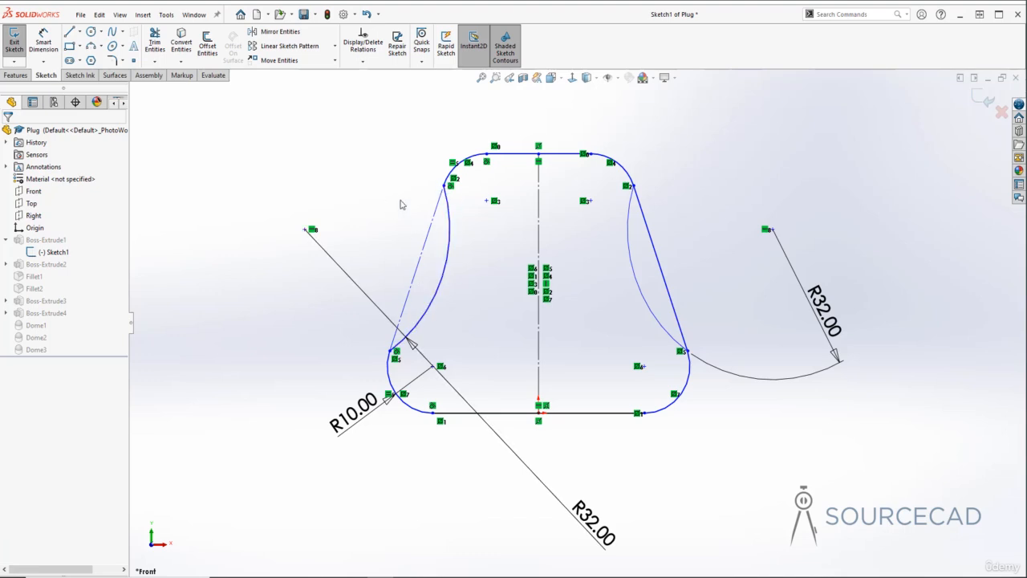
- Replace the right slanted line with the right arc through Replace Entity, making the old line construction geometry
click(648, 232)
click(758, 196)
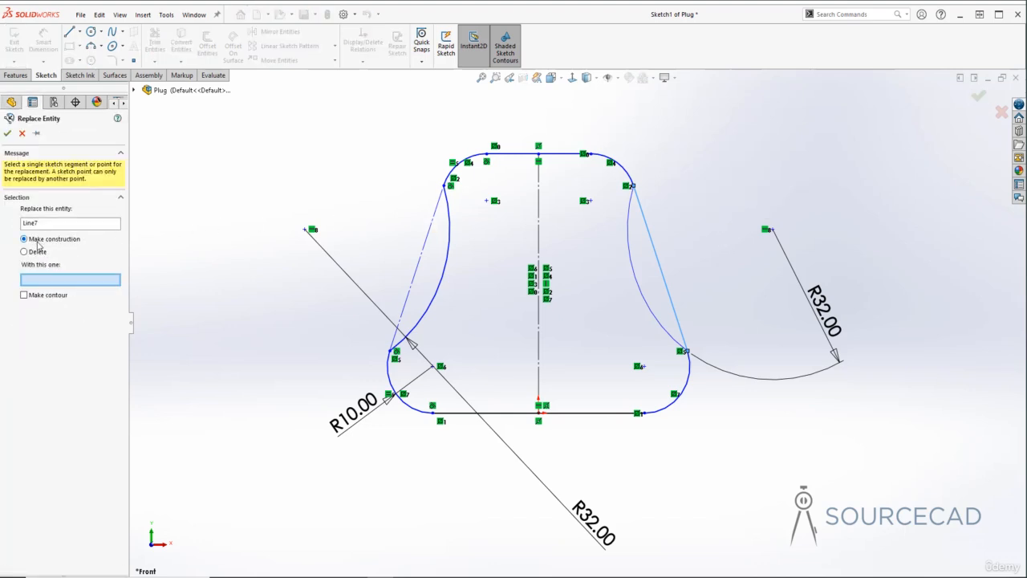
click(631, 257)
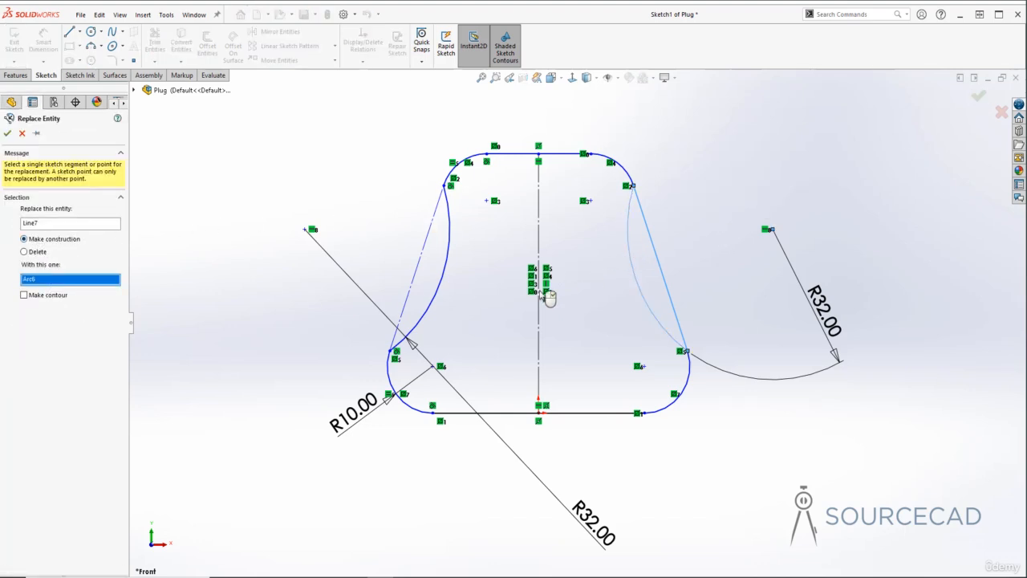
click(7, 135)
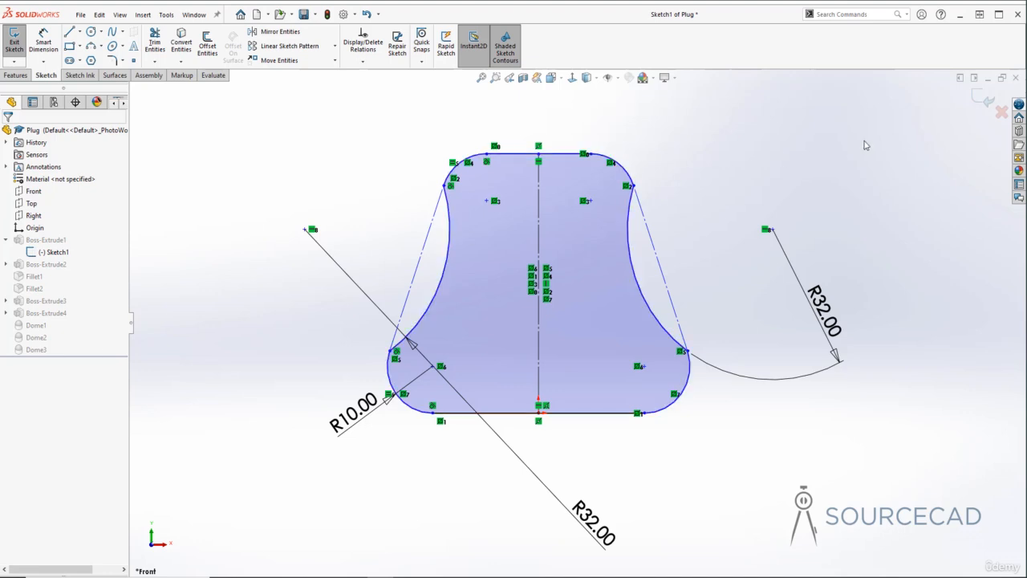
- Exit the sketch to rebuild the plug and inspect the base plate's fillet and pins from several sides
click(977, 106)
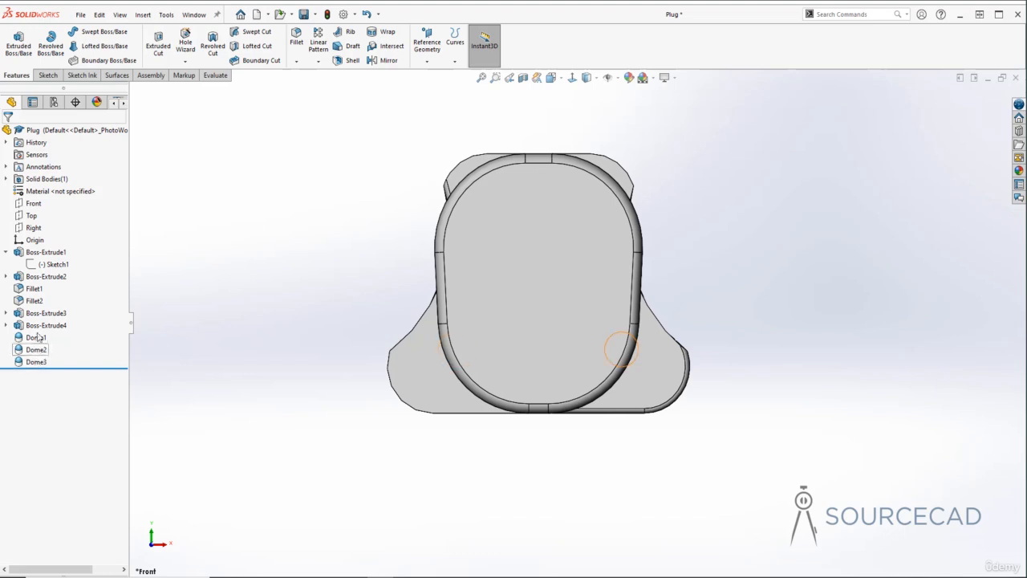
middle_drag(394, 269, 394, 270)
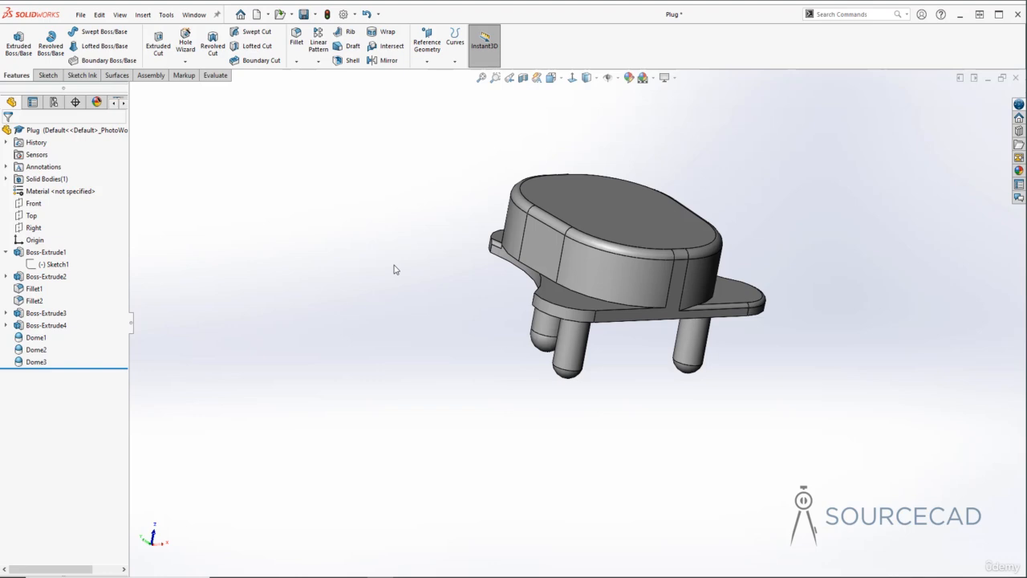
middle_drag(394, 270, 394, 269)
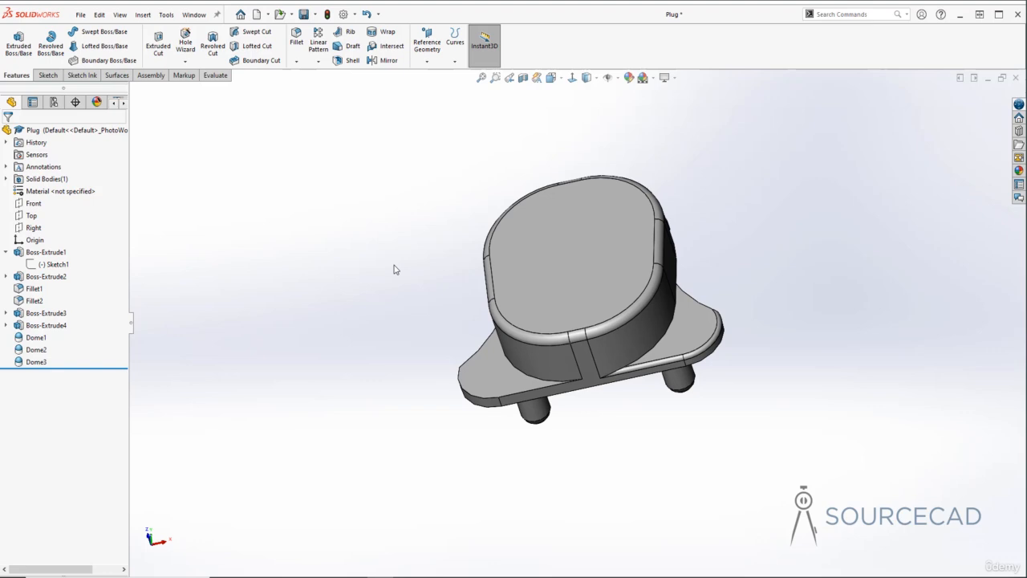
middle_drag(770, 280, 674, 298)
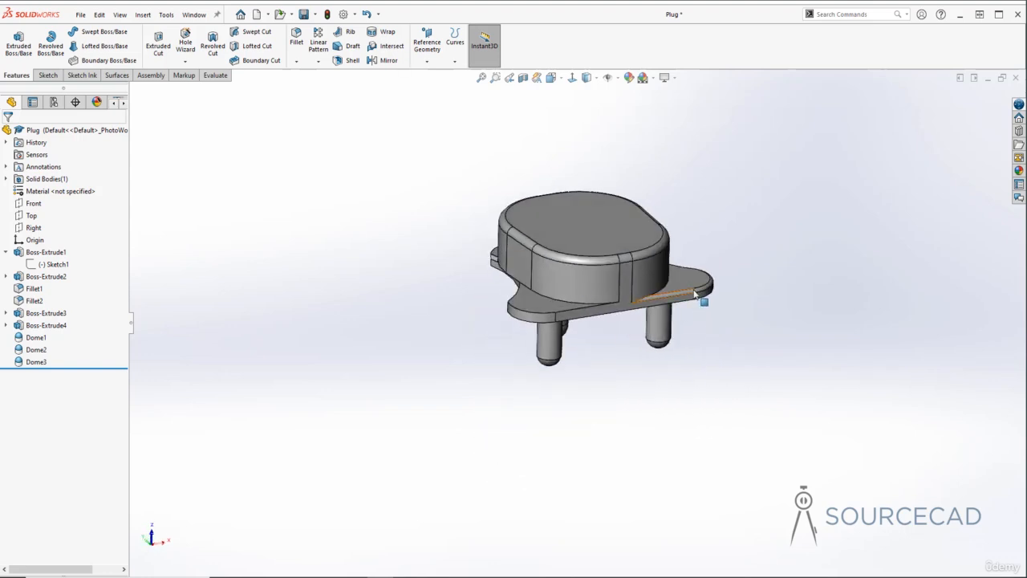